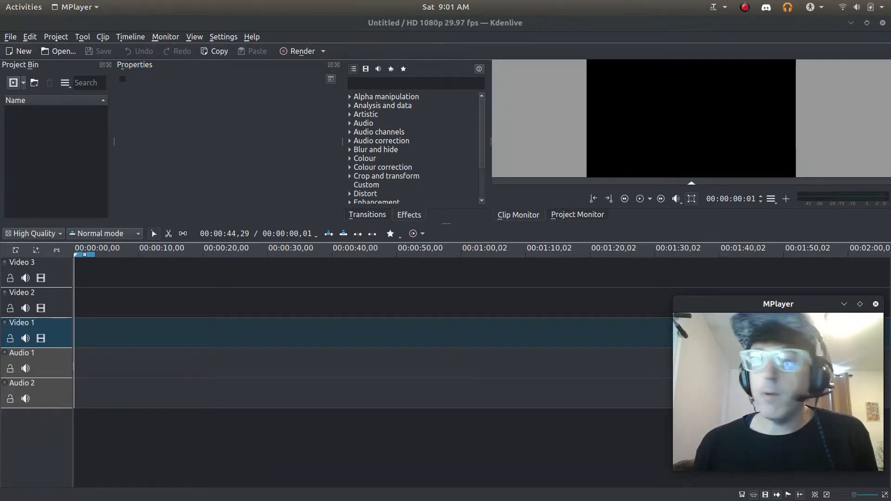
# Switch to Chrome and look over the VCR OSD Mono font page on dafont.com
pyautogui.hotkey('alt', 'Tab')
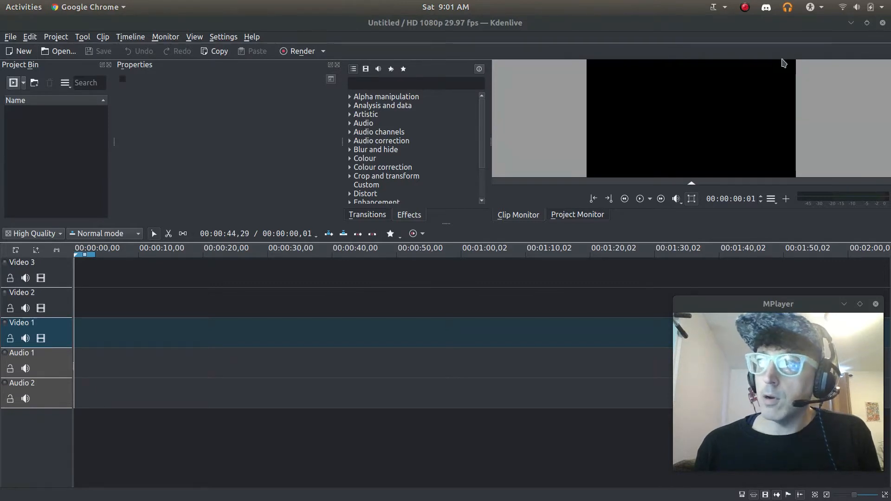
pyautogui.hotkey('alt', 'Tab')
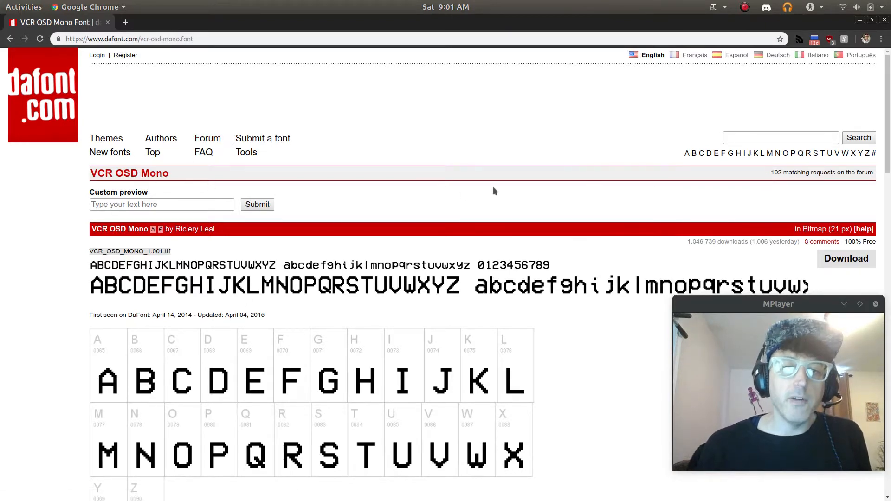
pyautogui.moveTo(889, 137)
pyautogui.mouseDown()
pyautogui.moveTo(888, 199)
pyautogui.moveTo(878, 132)
pyautogui.mouseUp()
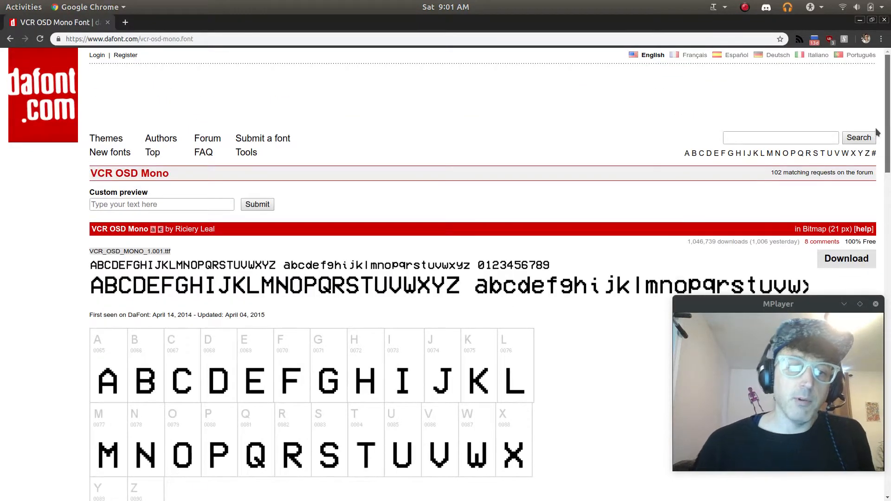
pyautogui.moveTo(878, 134); pyautogui.dragTo(887, 238)
pyautogui.scroll(10, 854, 113)
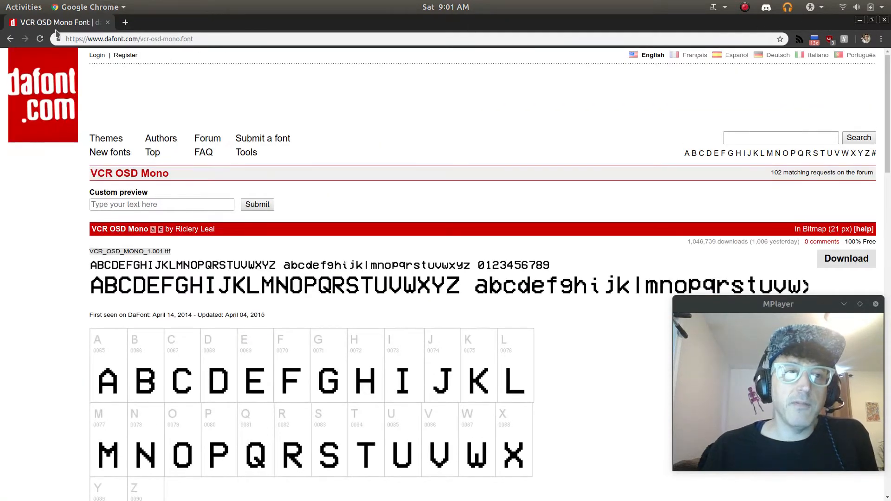
pyautogui.moveTo(482, 19); pyautogui.dragTo(890, 21)
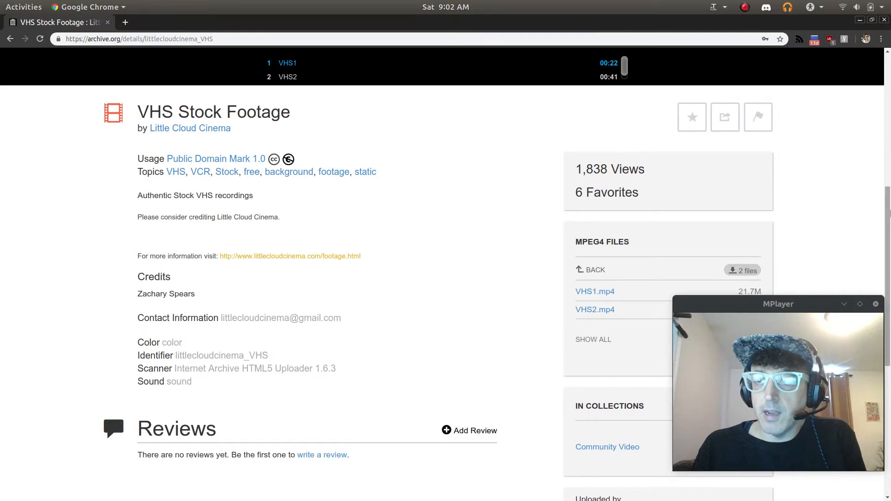
# Preview the VHS1 clip on the archive.org VHS Stock Footage page and review its MPEG4 download files
pyautogui.moveTo(889, 213); pyautogui.dragTo(890, 116)
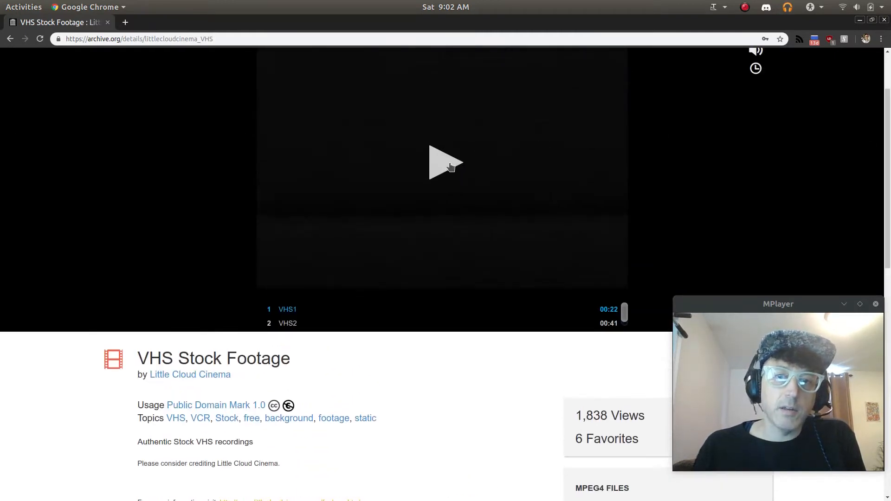
pyautogui.click(450, 166)
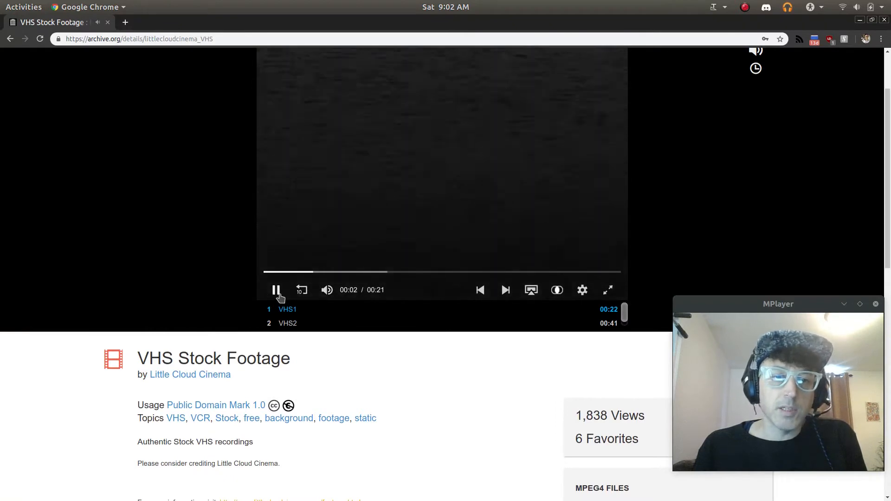
pyautogui.click(277, 291)
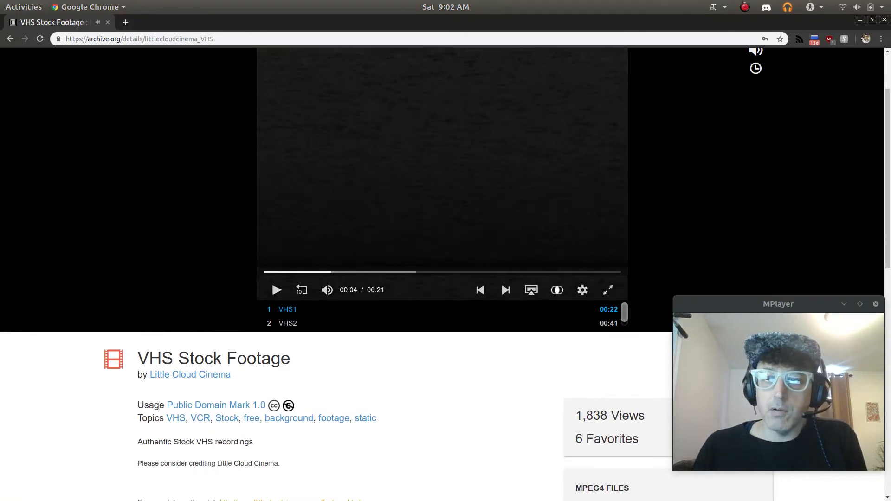
pyautogui.scroll(-6, 446, 274)
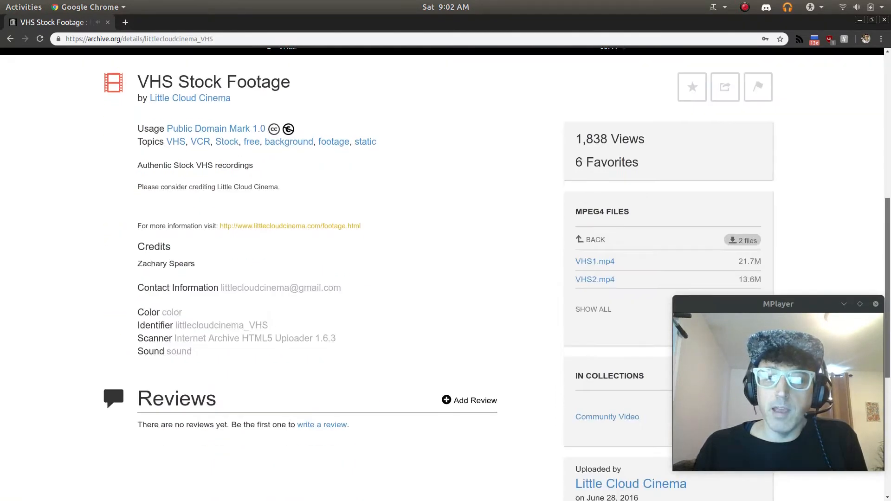
pyautogui.scroll(-1, 669, 274)
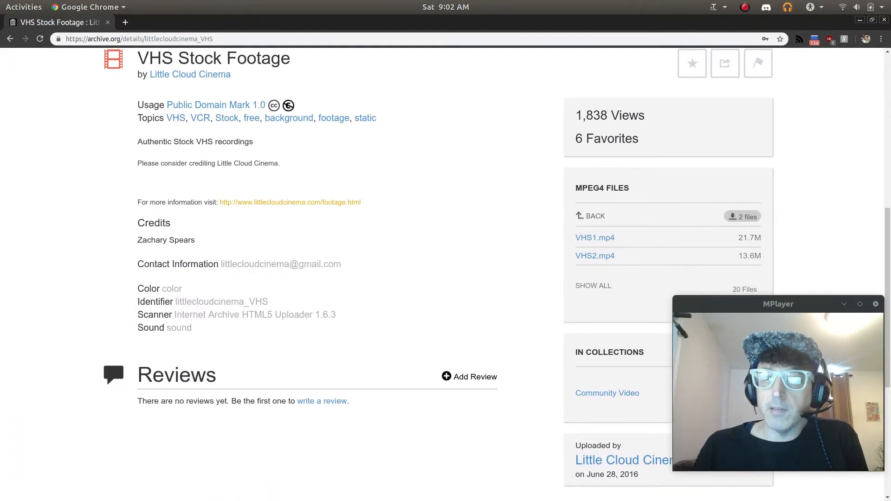
pyautogui.scroll(5, 875, 261)
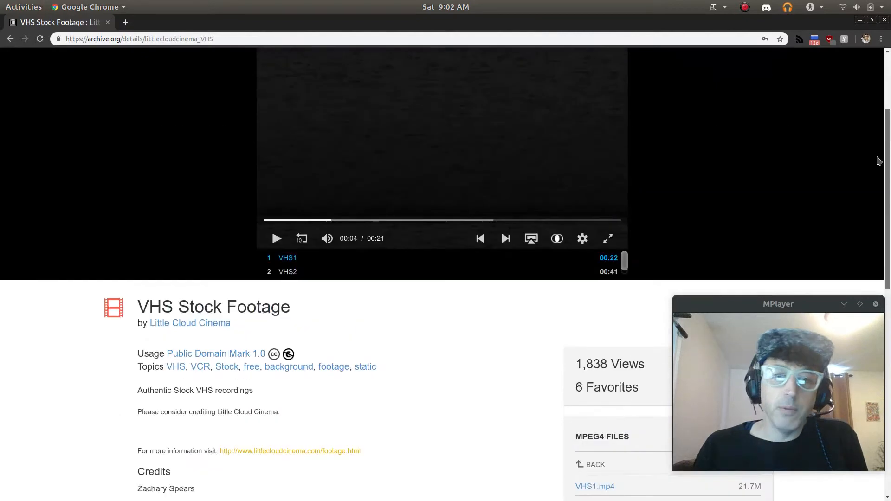
# Play the VHS2 clip on the VHS Stock Footage page, then return to Kdenlive
pyautogui.click(270, 275)
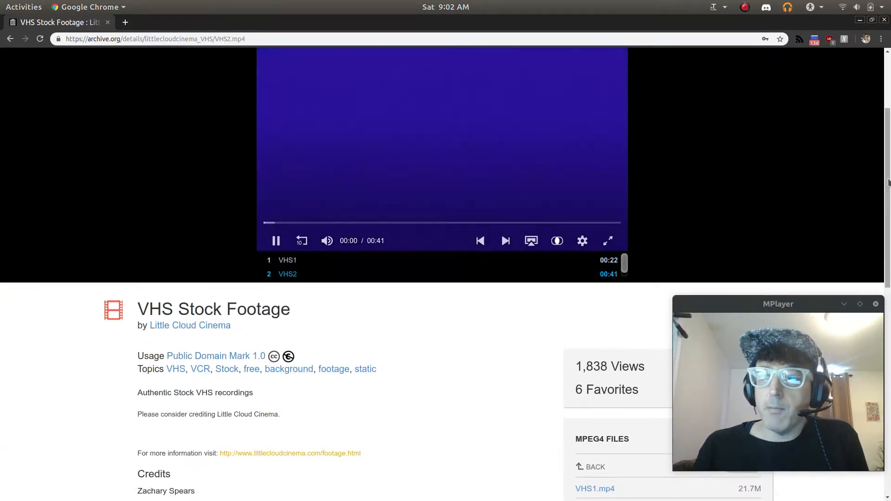
pyautogui.scroll(3, 882, 121)
pyautogui.scroll(2, 882, 122)
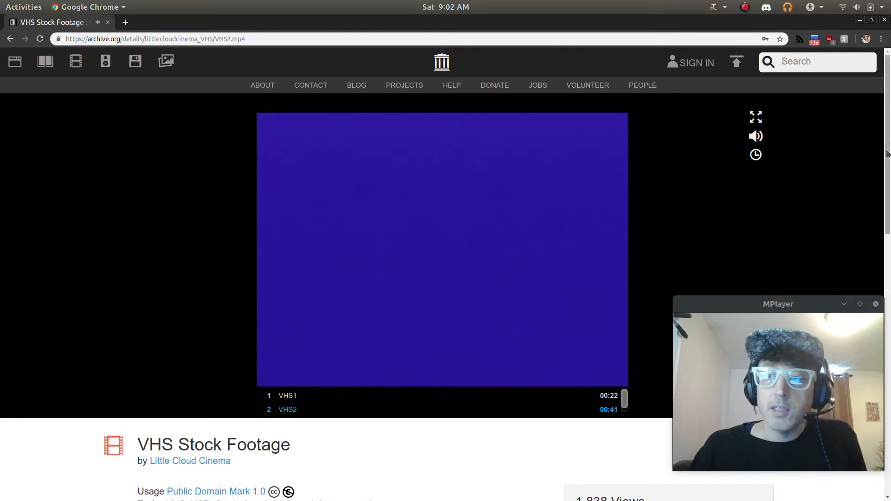
pyautogui.scroll(-5, 884, 148)
pyautogui.scroll(5, 864, 70)
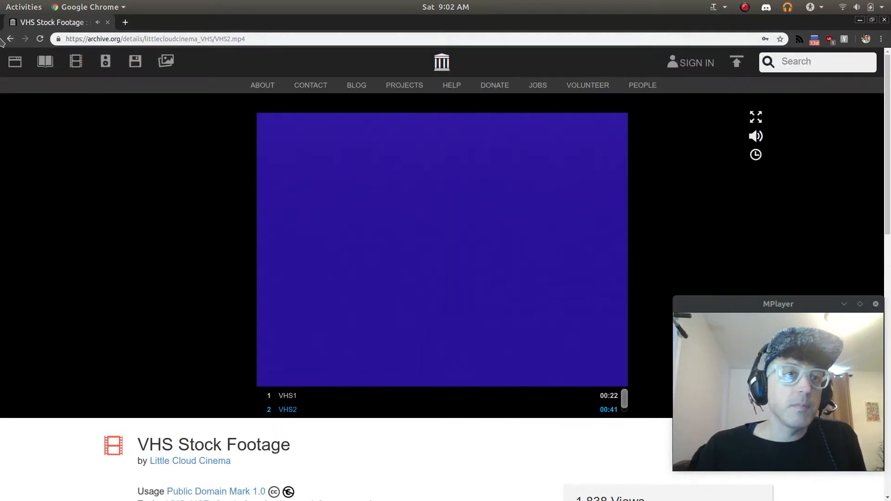
pyautogui.moveTo(298, 22); pyautogui.dragTo(890, 42)
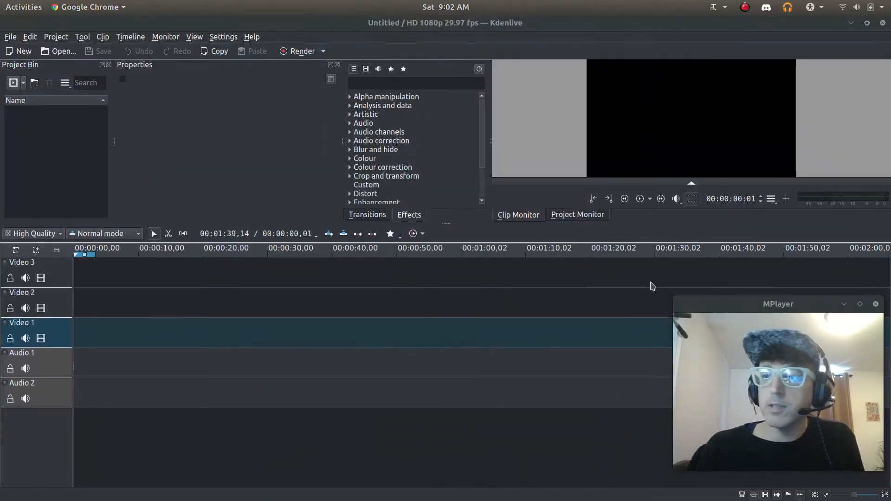
# Open the VHS Effect Tutorial folder under video/kdenlive projects in the Files app
pyautogui.moveTo(125, 500)
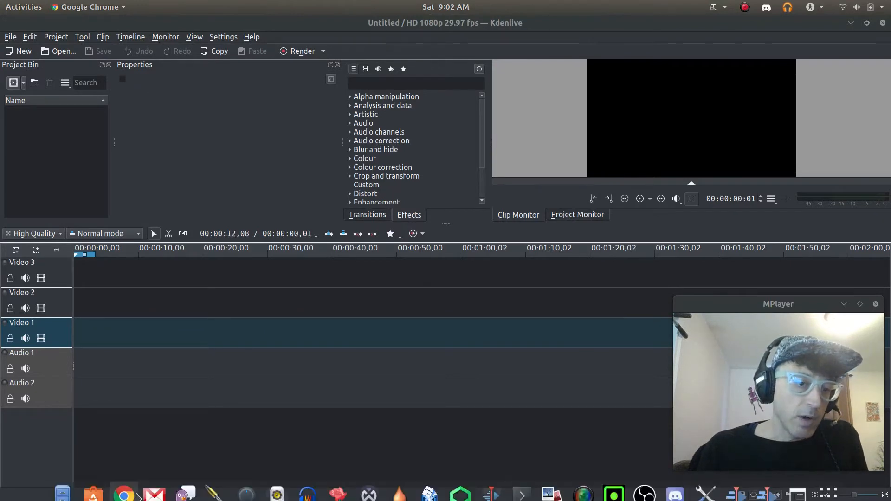
pyautogui.click(68, 491)
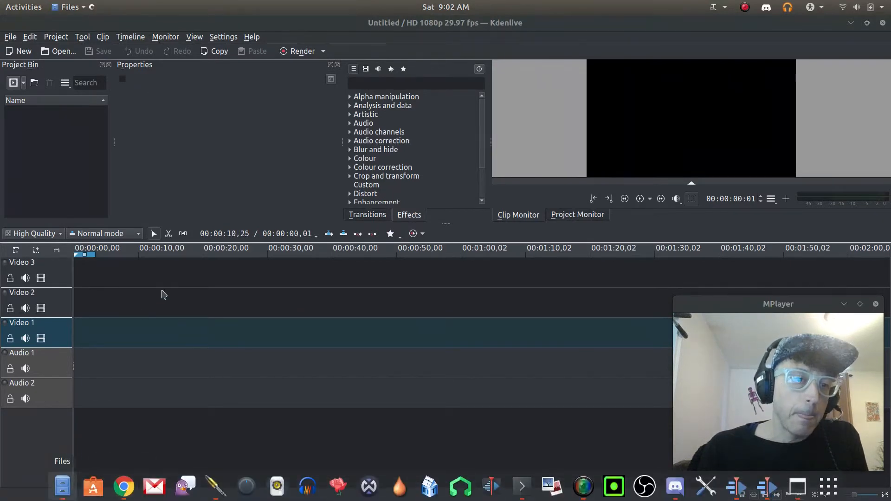
pyautogui.click(445, 386)
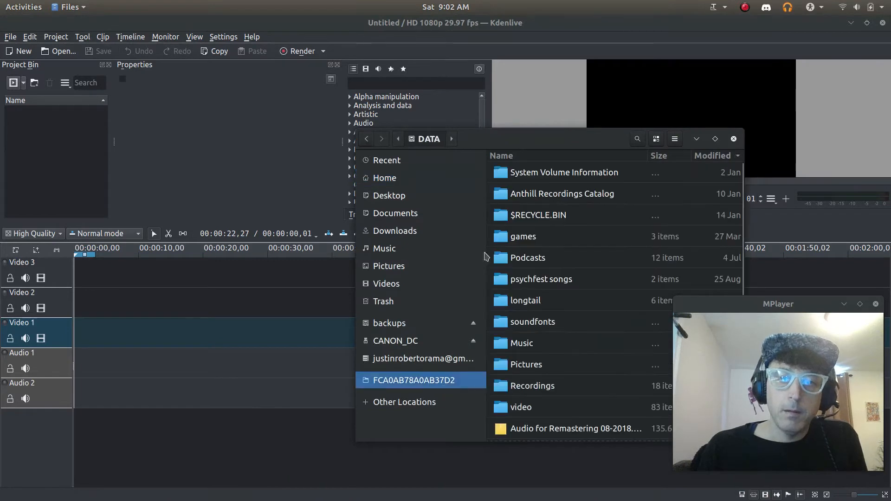
pyautogui.doubleClick(518, 408)
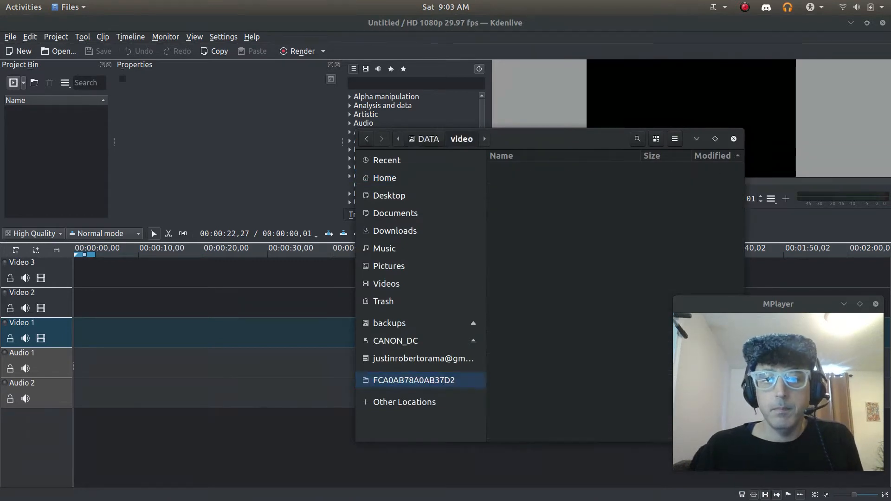
pyautogui.click(514, 177)
pyautogui.doubleClick(514, 177)
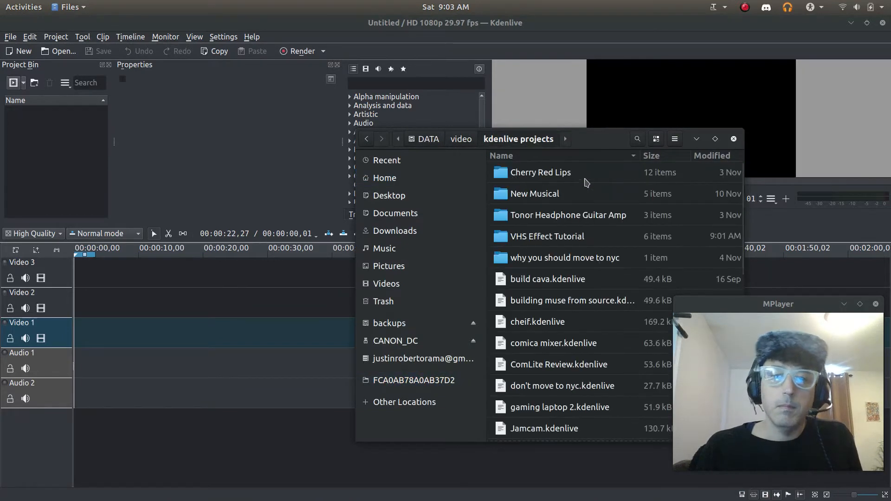
pyautogui.doubleClick(511, 234)
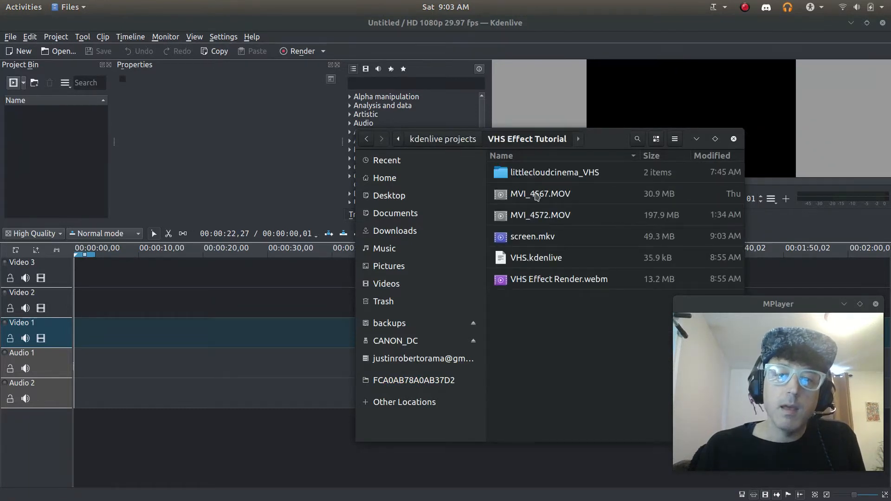
# Import MVI_4567.MOV and the VHS1.mp4 clip from the littlecloudcinema_VHS folder into the Kdenlive project bin
pyautogui.moveTo(538, 196); pyautogui.dragTo(68, 159)
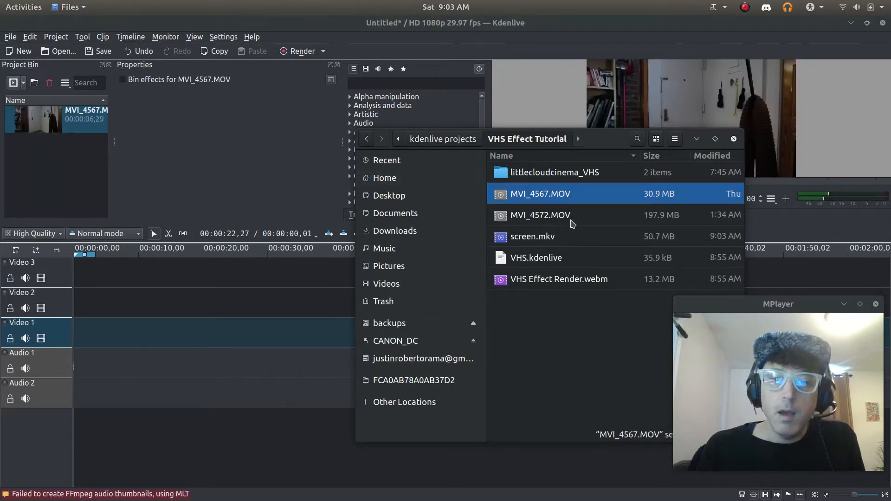
pyautogui.click(504, 241)
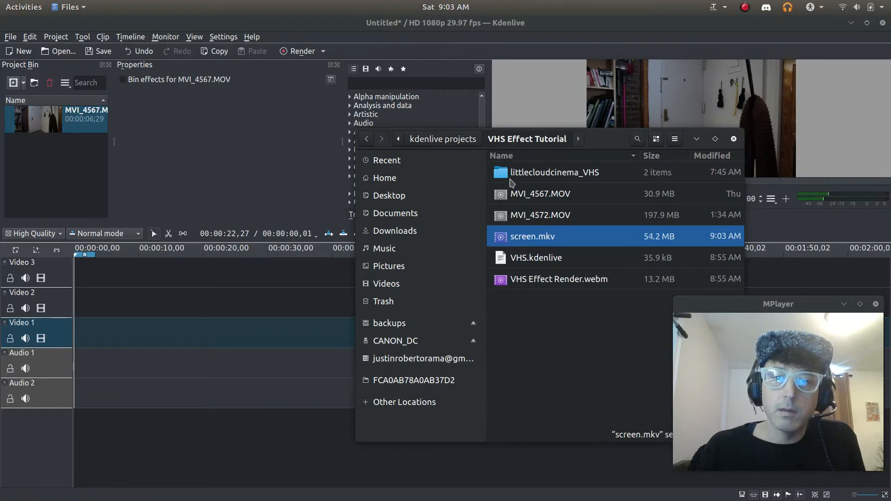
pyautogui.doubleClick(501, 177)
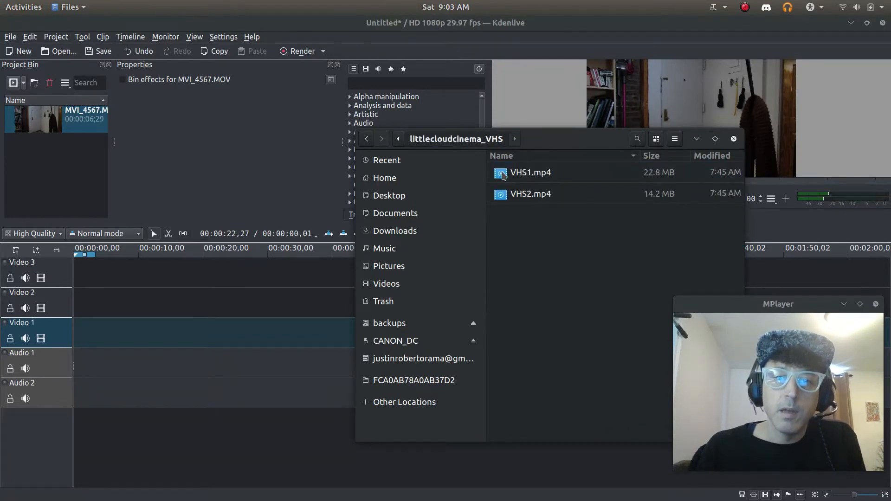
pyautogui.moveTo(503, 174); pyautogui.dragTo(56, 172)
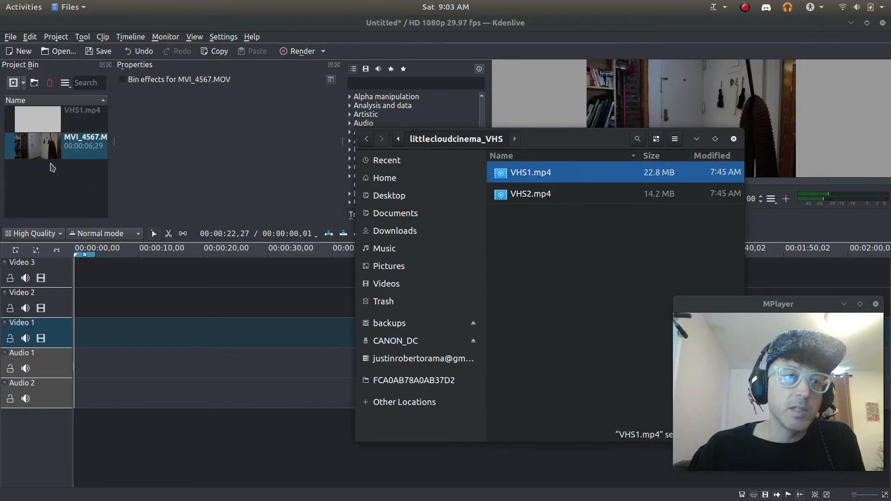
# View the two imported clips in the clip monitor and play through MVI_4567.MOV
pyautogui.click(46, 122)
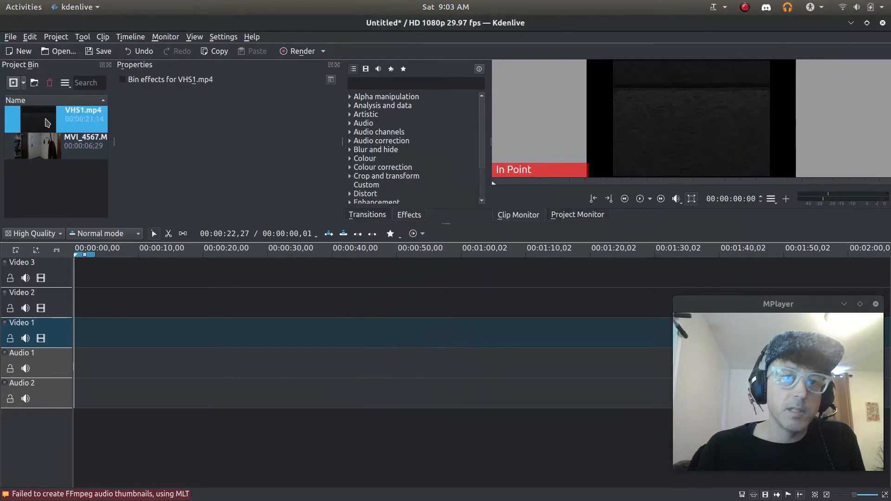
pyautogui.click(41, 151)
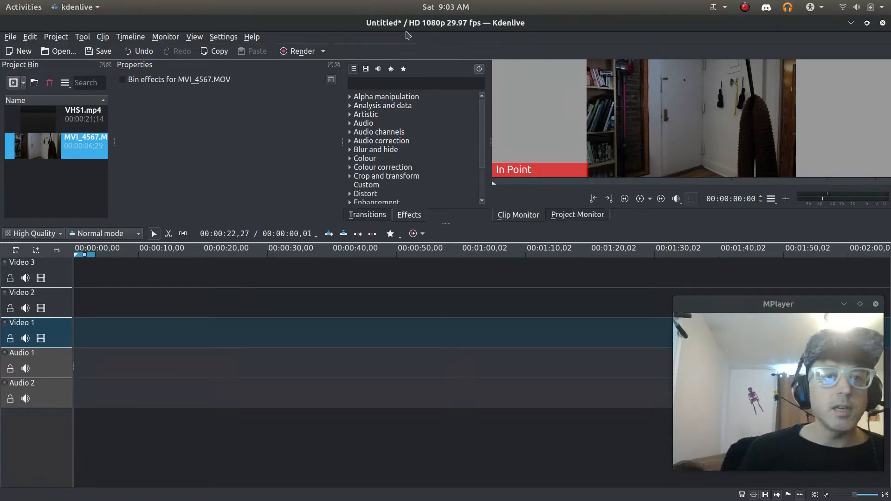
pyautogui.click(48, 192)
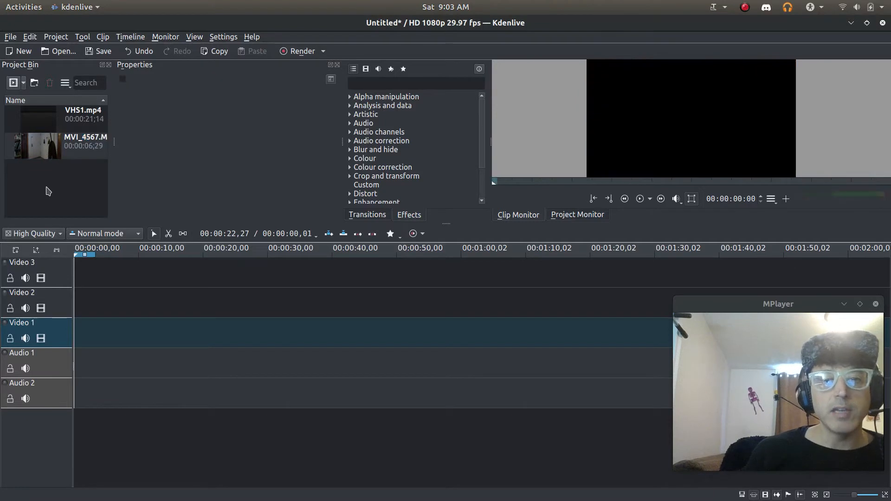
pyautogui.click(48, 146)
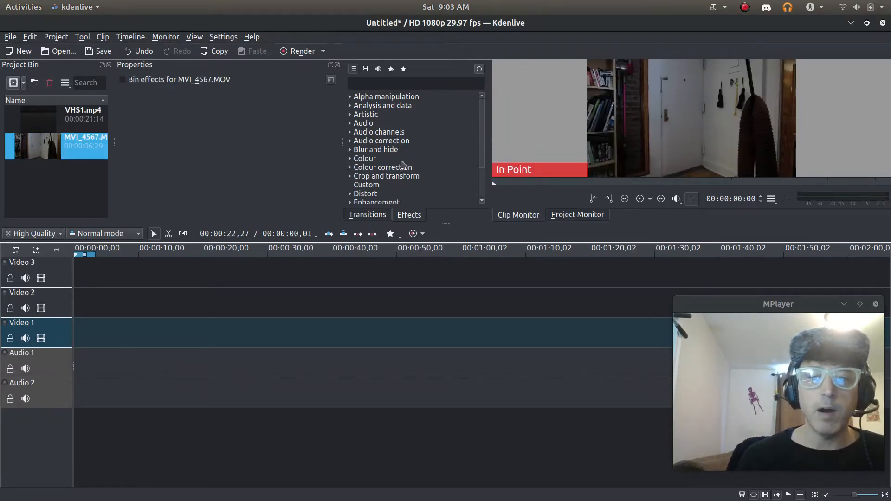
pyautogui.click(640, 199)
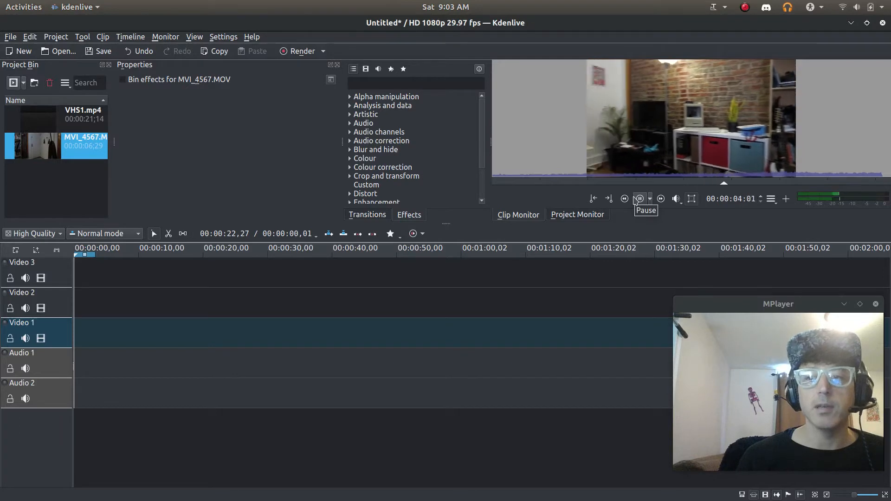
pyautogui.click(640, 200)
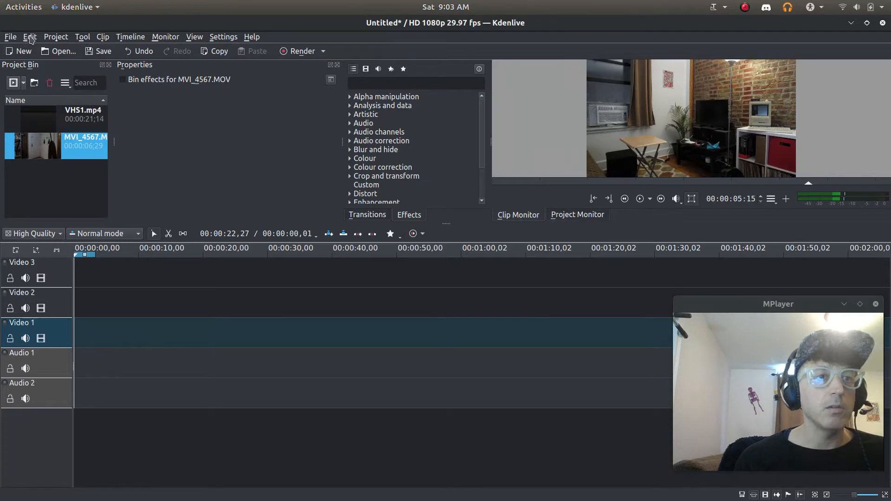
# Change the project profile to DV/DVD NTSC under SD/DVD in the project settings and accept the profile change
pyautogui.click(54, 37)
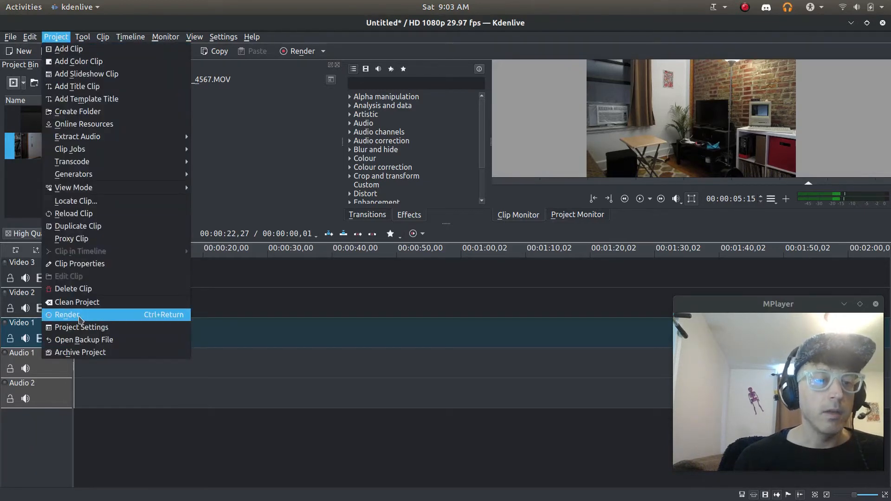
pyautogui.click(88, 327)
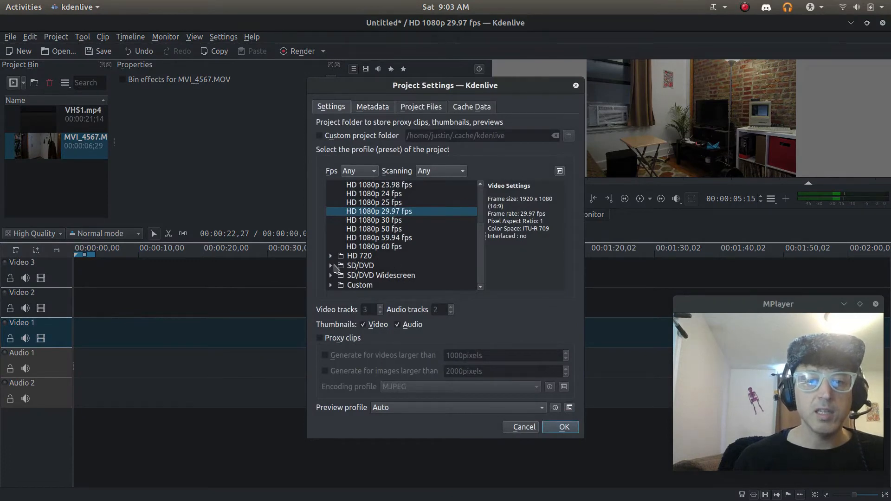
pyautogui.click(332, 266)
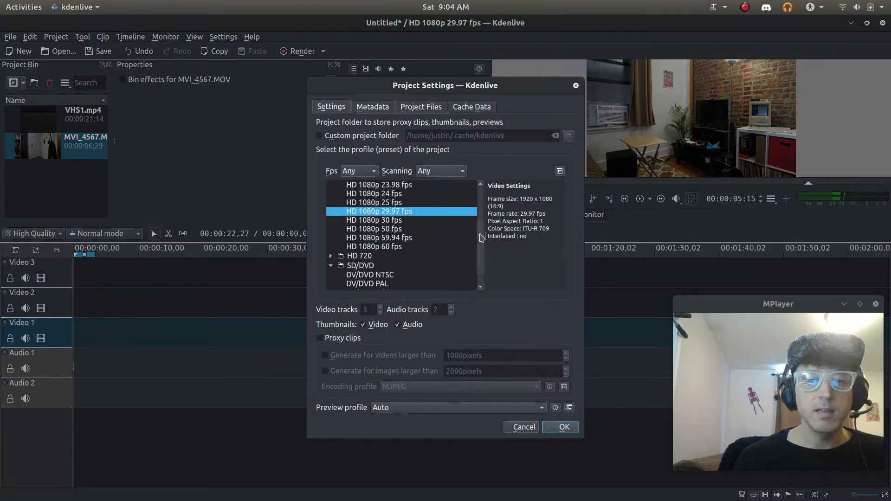
pyautogui.scroll(-1, 481, 238)
pyautogui.click(385, 259)
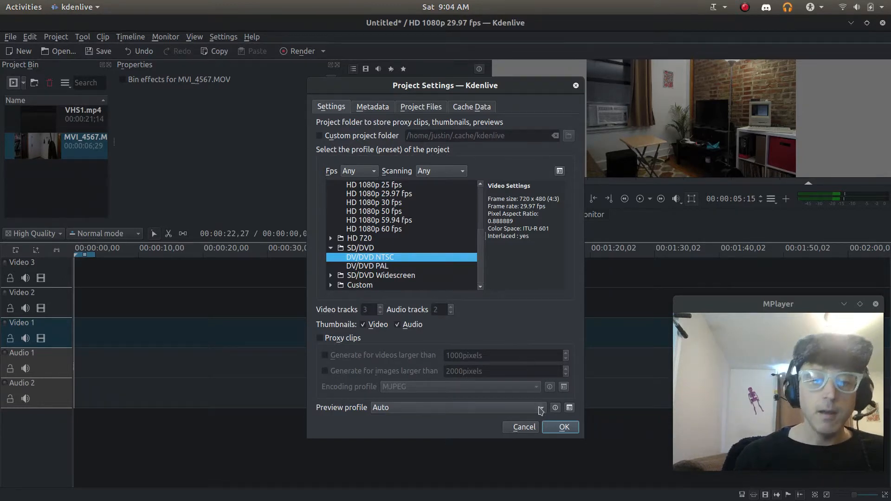
pyautogui.click(562, 427)
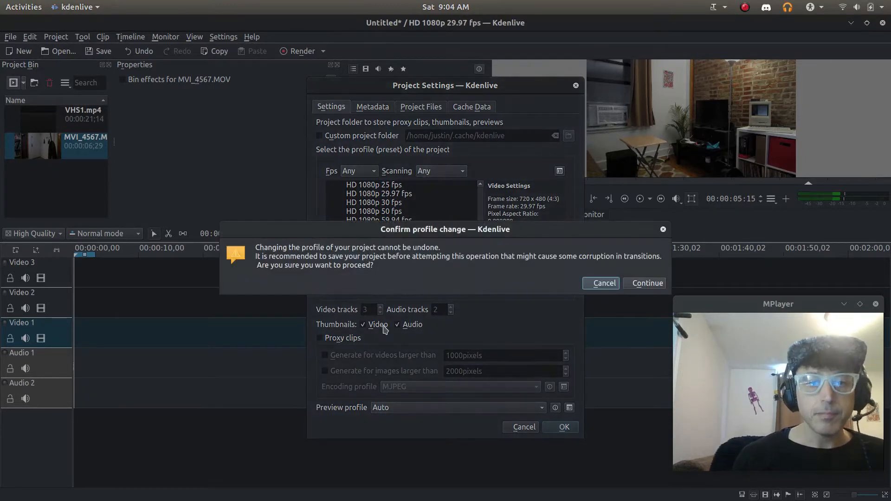
pyautogui.click(646, 283)
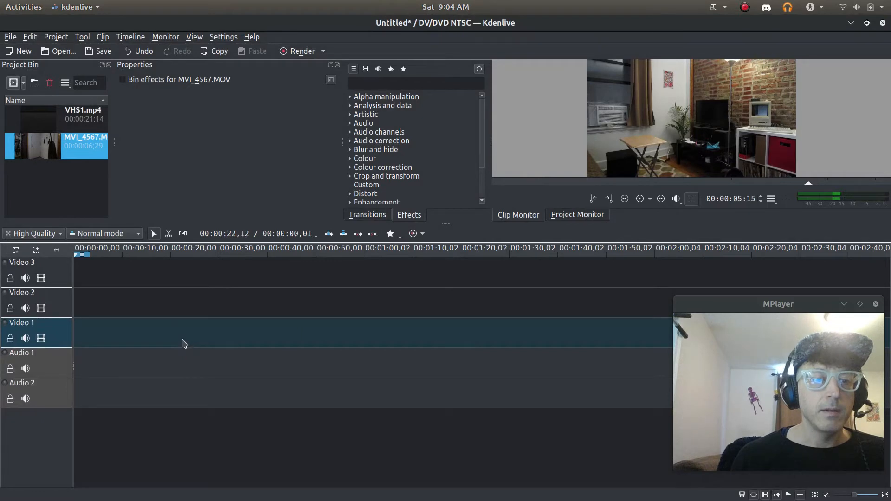
# Place VHS1.mp4 at the start of the Video 2 track and MVI_4567.MOV below it at the start of Video 1
pyautogui.click(20, 205)
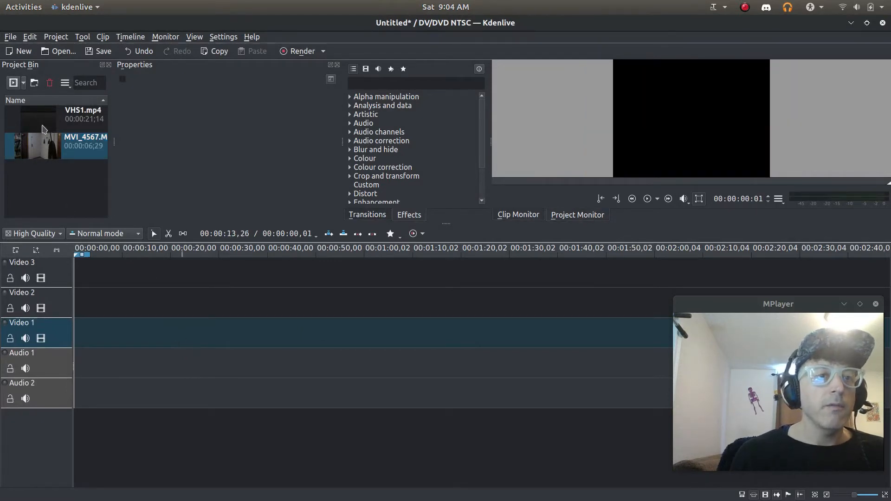
pyautogui.moveTo(40, 130); pyautogui.dragTo(138, 260)
pyautogui.moveTo(135, 268); pyautogui.dragTo(74, 302)
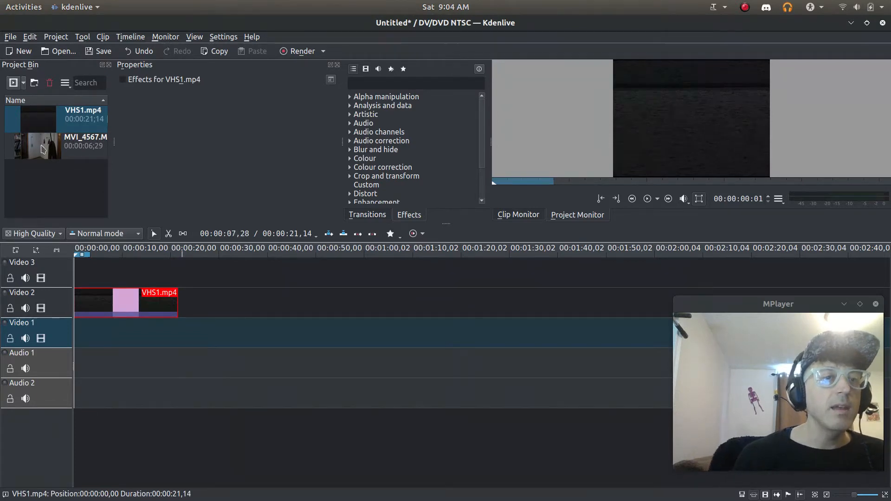
pyautogui.moveTo(41, 147); pyautogui.dragTo(85, 338)
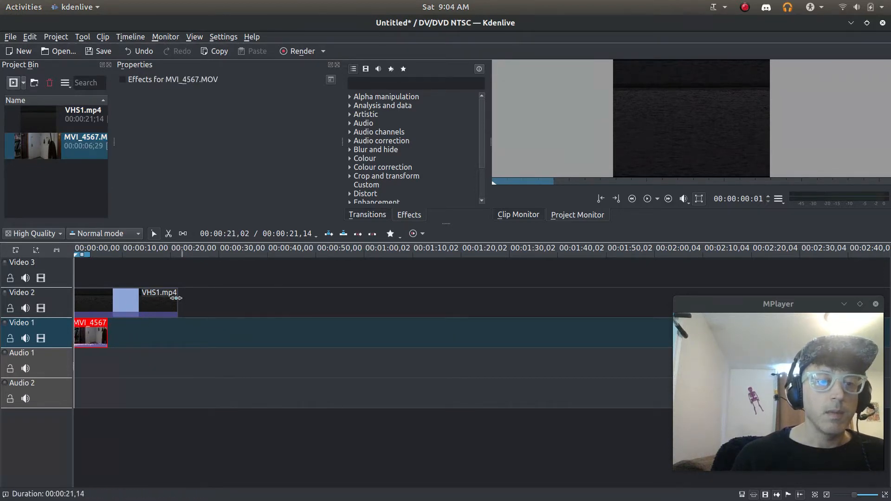
# Trim the end of VHS1.mp4 on Video 2 to match the length of the MVI_4567.MOV clip
pyautogui.moveTo(178, 302); pyautogui.dragTo(108, 306)
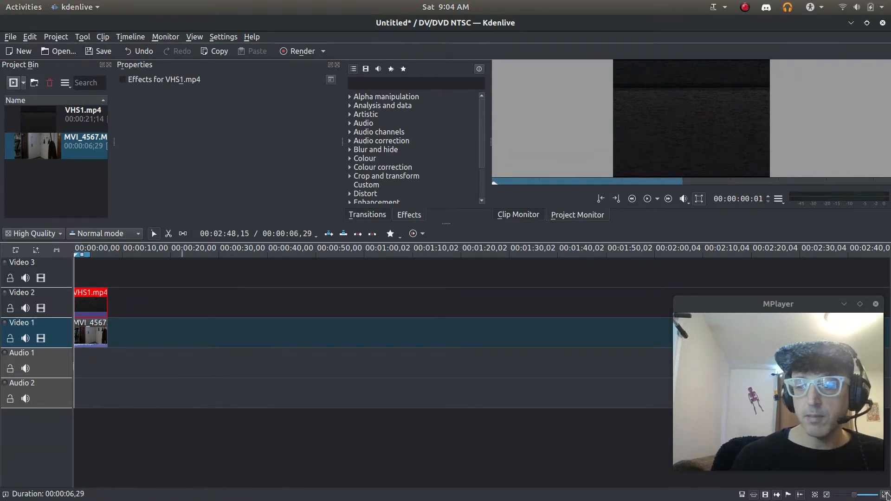
pyautogui.click(886, 495)
pyautogui.click(885, 495)
pyautogui.click(885, 495)
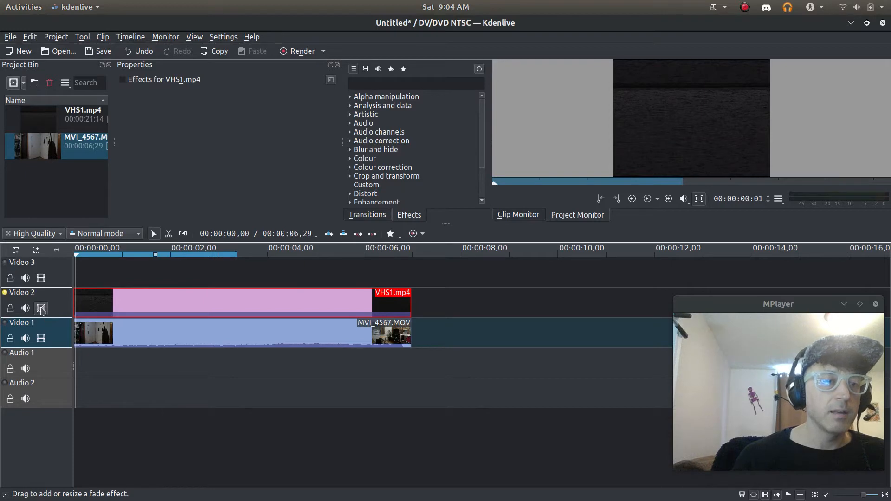
# With the Video 2 track hidden, apply Position and Zoom to the Video 1 track and fit the footage to the frame height at 133.33%
pyautogui.click(41, 309)
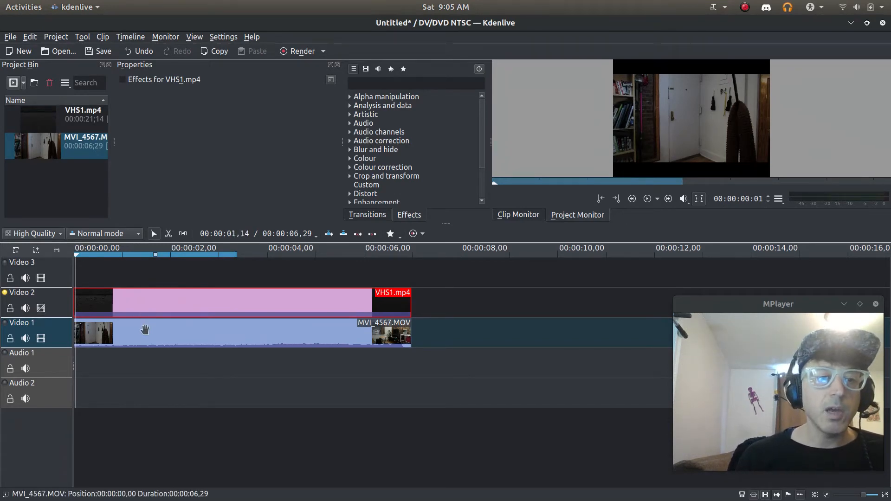
pyautogui.click(147, 334)
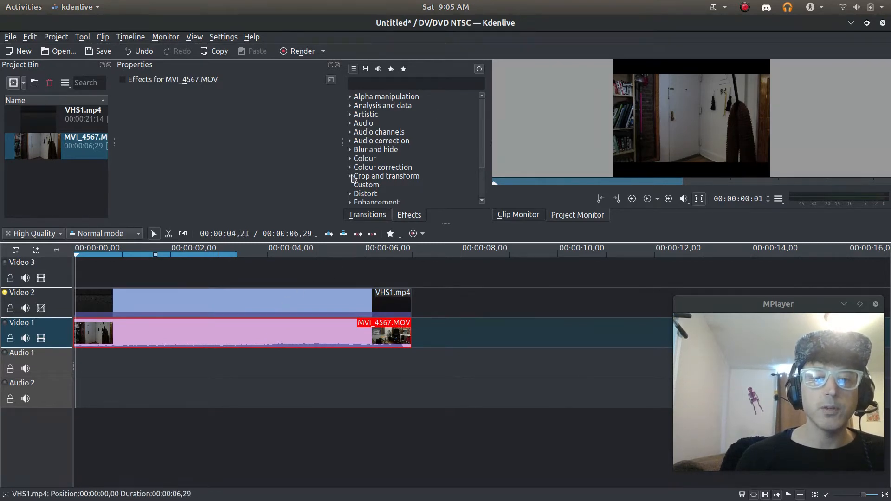
pyautogui.click(350, 176)
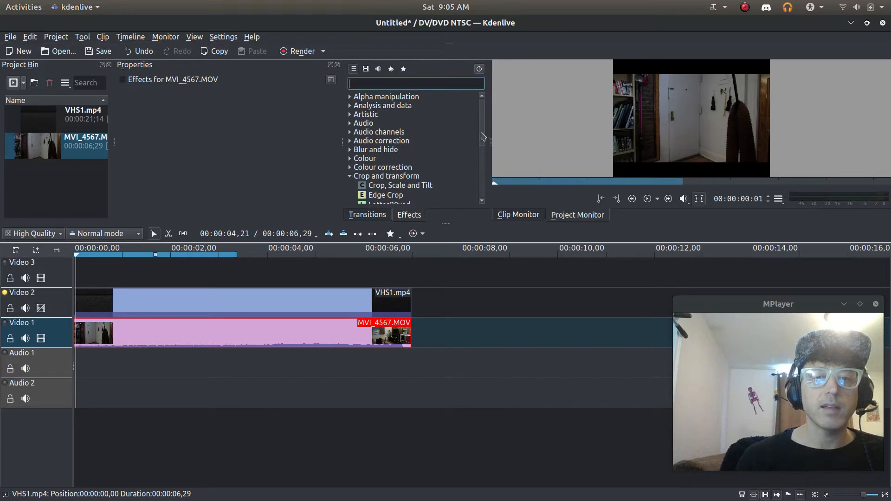
pyautogui.scroll(-3, 483, 136)
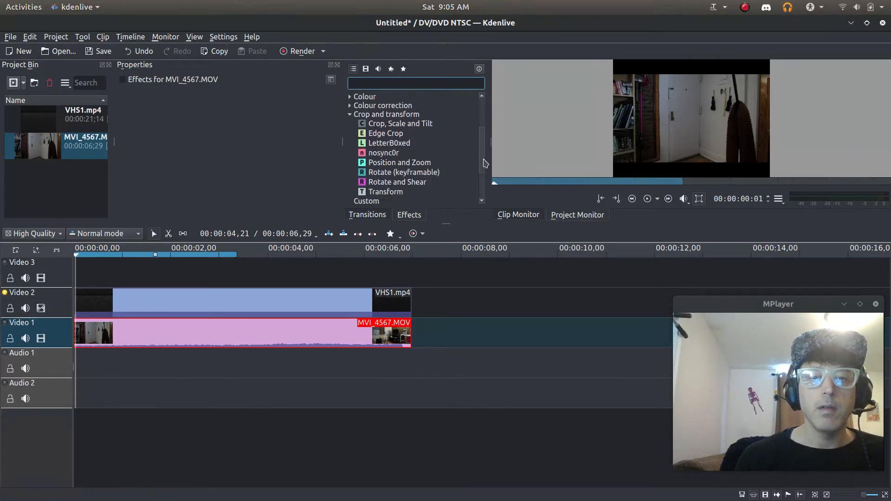
pyautogui.moveTo(368, 165); pyautogui.dragTo(59, 336)
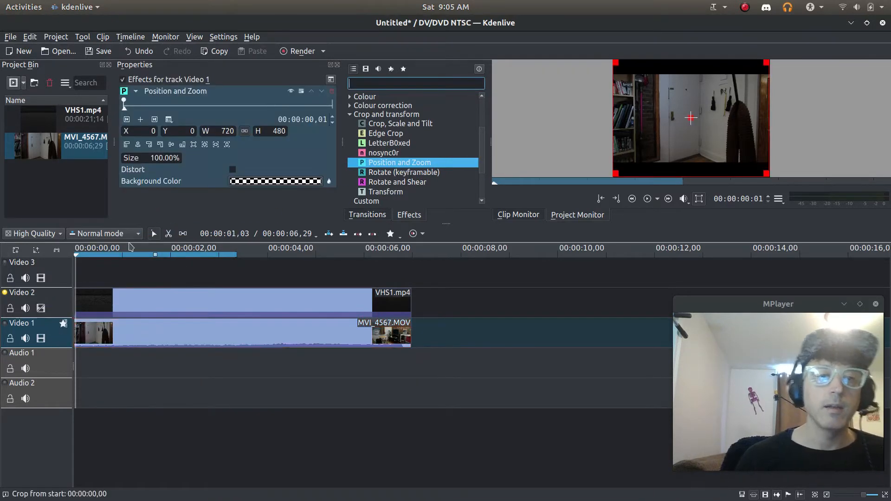
pyautogui.click(204, 145)
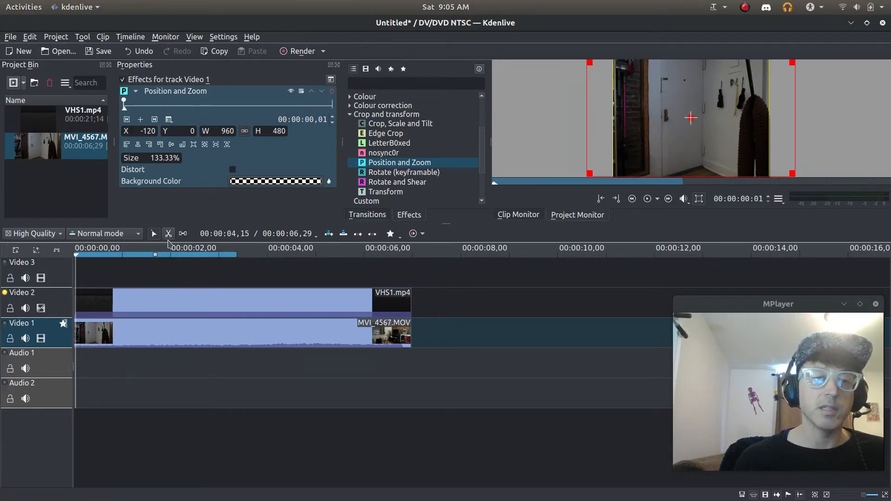
# Play the enlarged footage from about 1.5 seconds to check that it fills the 4:3 frame
pyautogui.click(149, 253)
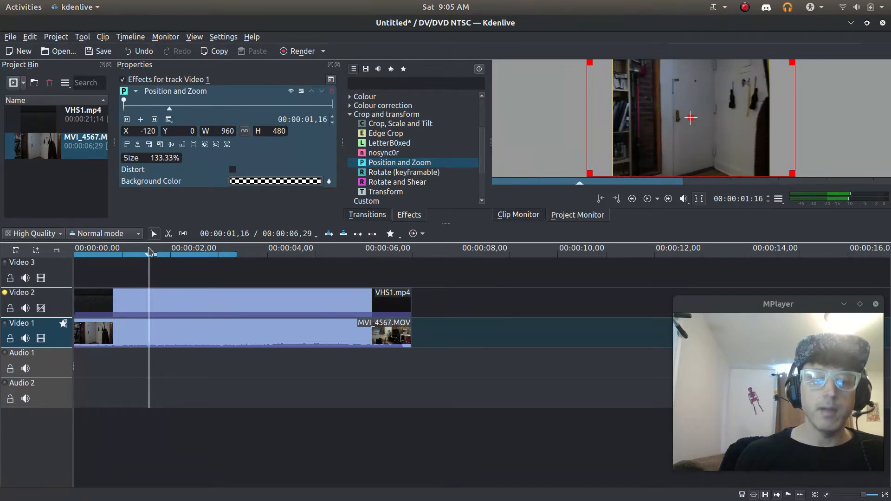
pyautogui.press('space')
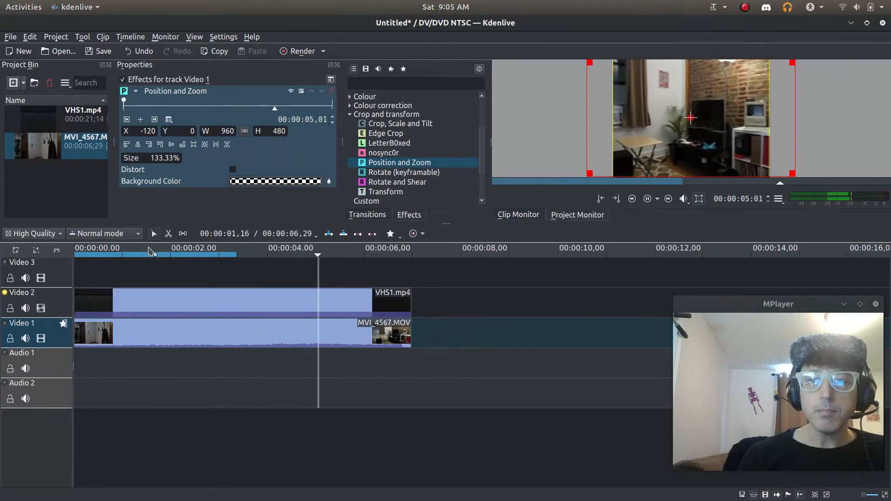
pyautogui.press('space')
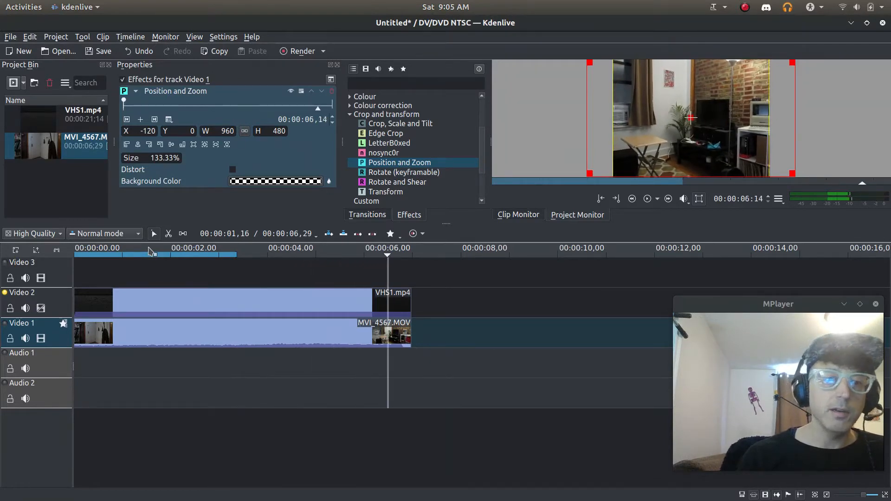
# Show the Video 2 track again and view the VHS1.mp4 overlay at about 2 seconds
pyautogui.click(166, 294)
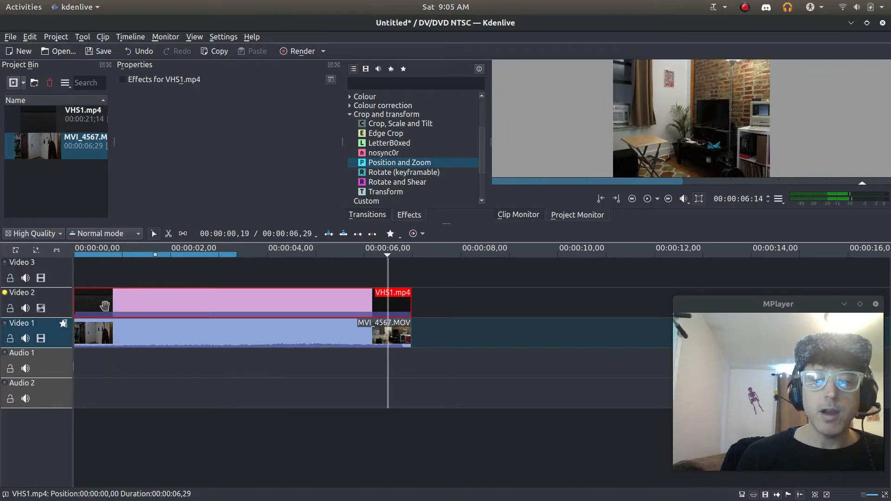
pyautogui.click(42, 309)
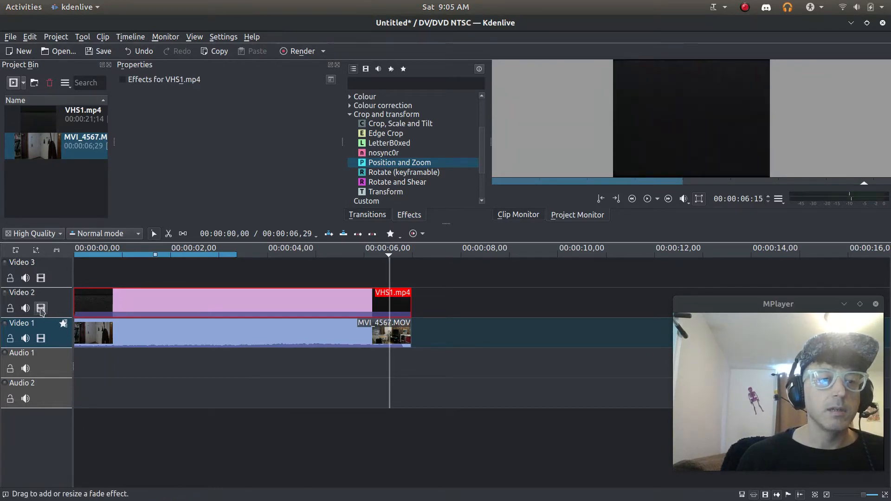
pyautogui.click(176, 251)
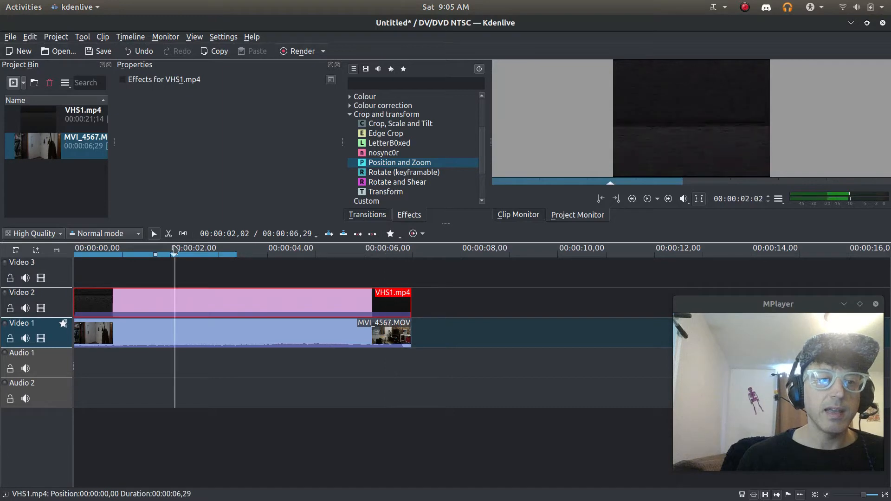
# Add a Dissolve transition between VHS1.mp4 and MVI_4567.MOV and extend it across the full length of both clips
pyautogui.click(76, 320)
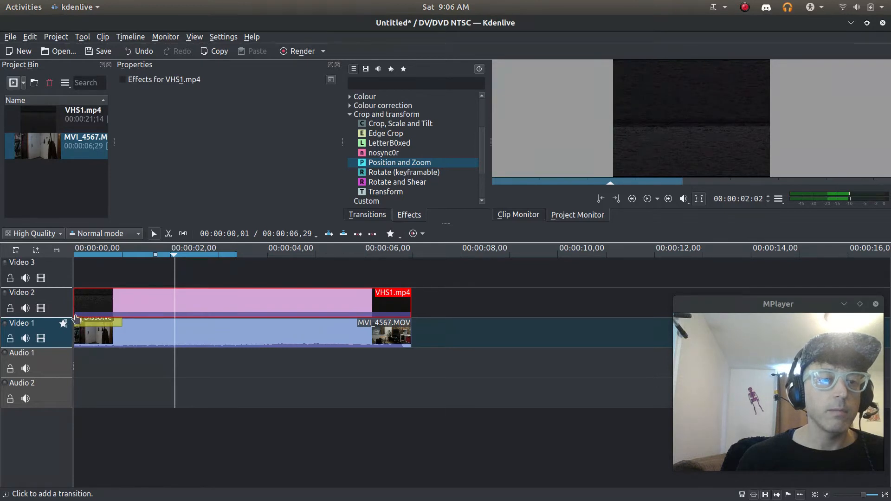
pyautogui.click(101, 327)
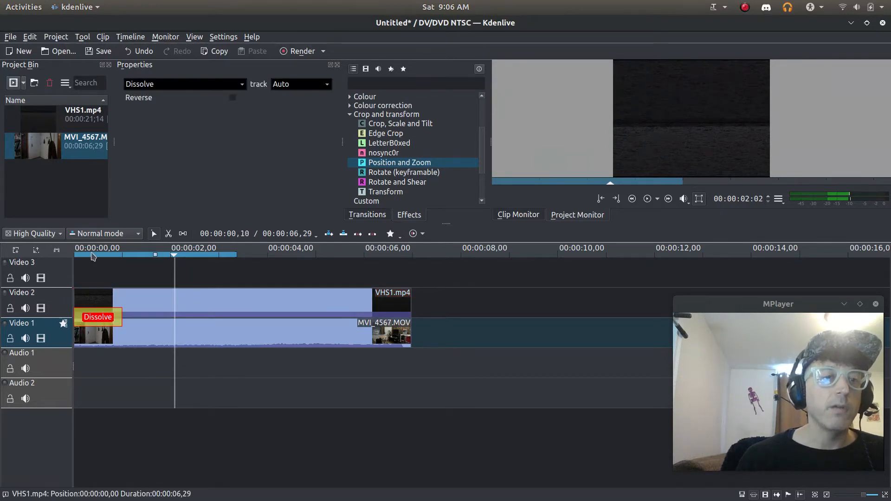
pyautogui.click(91, 254)
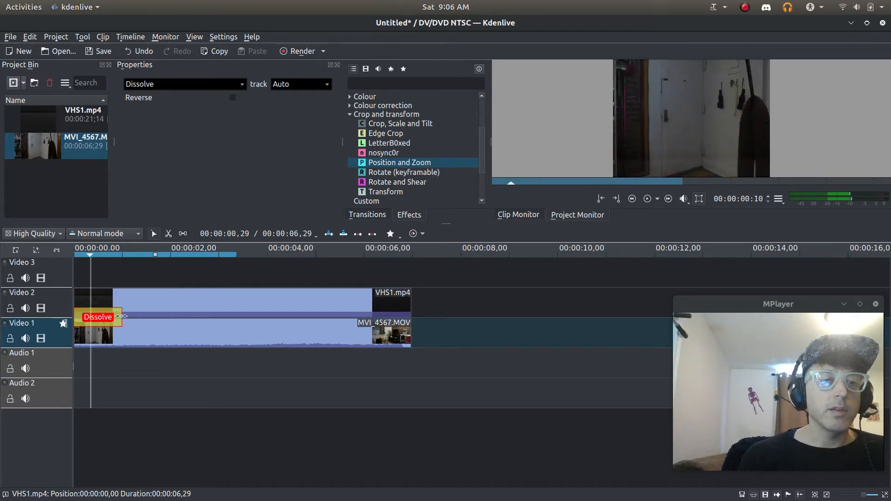
pyautogui.moveTo(121, 316); pyautogui.dragTo(411, 317)
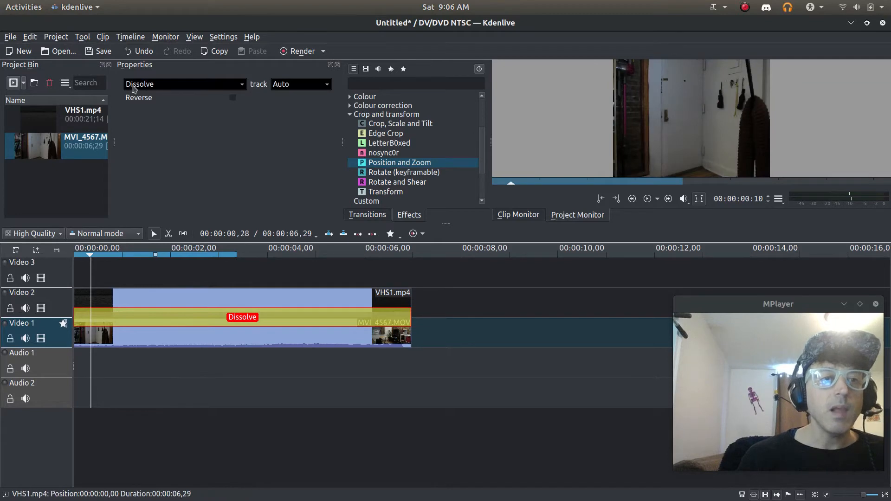
# Change the transition between the two clips to subtract and play the blended result through to the end
pyautogui.click(177, 87)
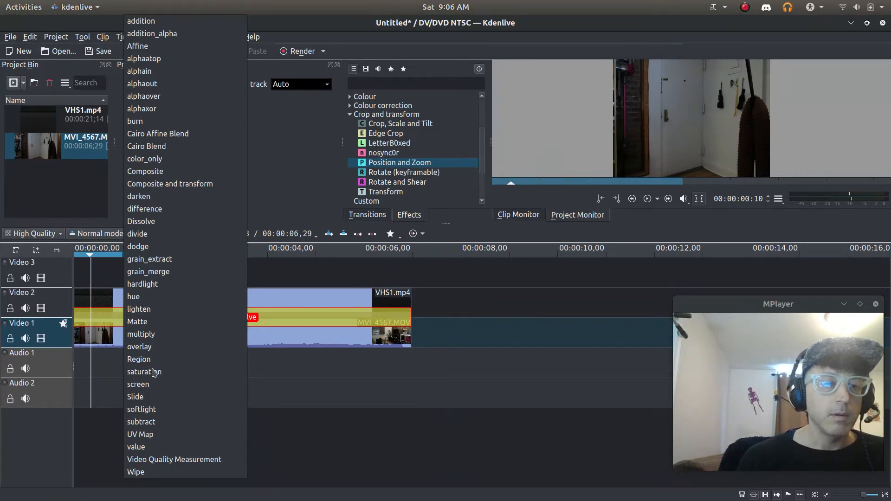
pyautogui.click(142, 423)
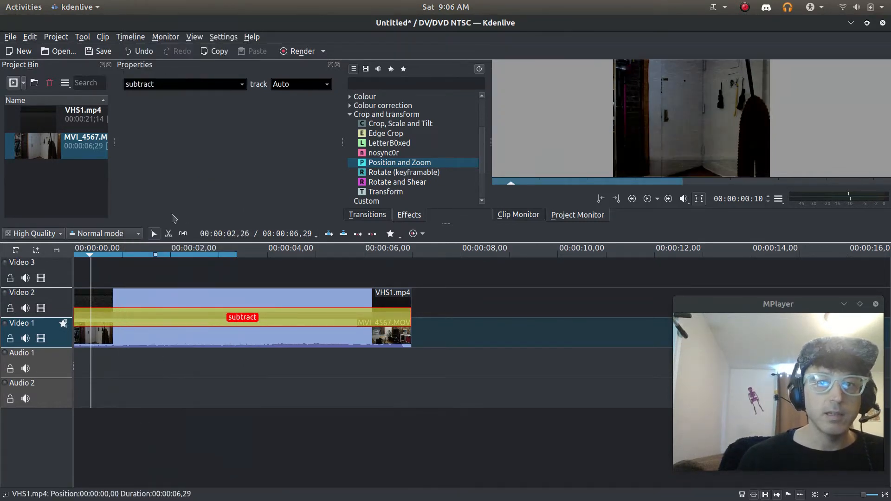
pyautogui.click(132, 251)
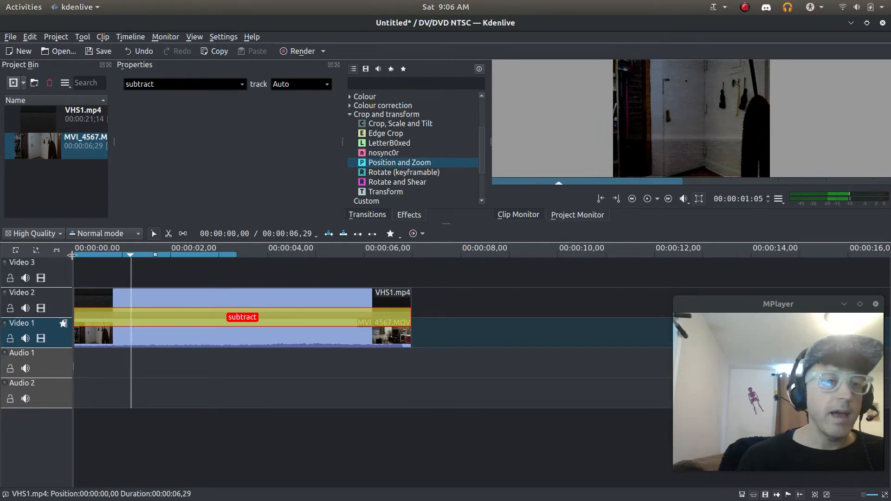
pyautogui.click(89, 246)
pyautogui.press('space')
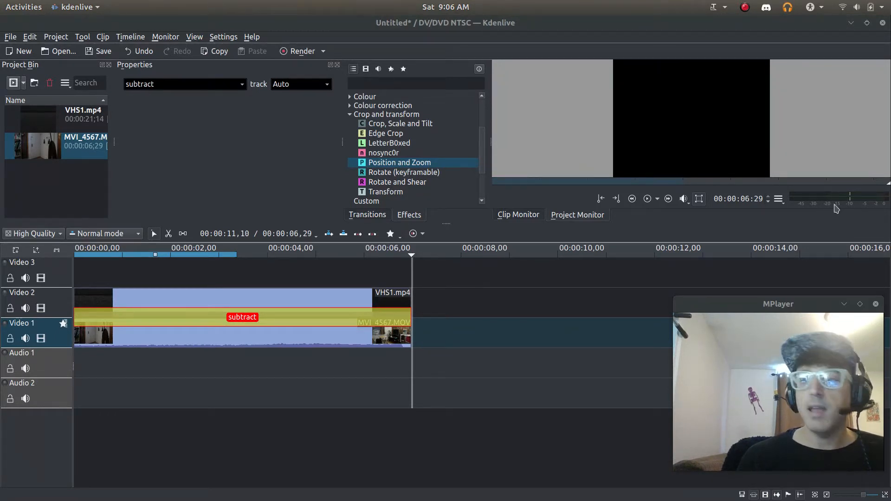
# Move the playhead to about 3 seconds, search the effects for "color" and apply Color Effect to the whole Video 1 track
pyautogui.click(224, 254)
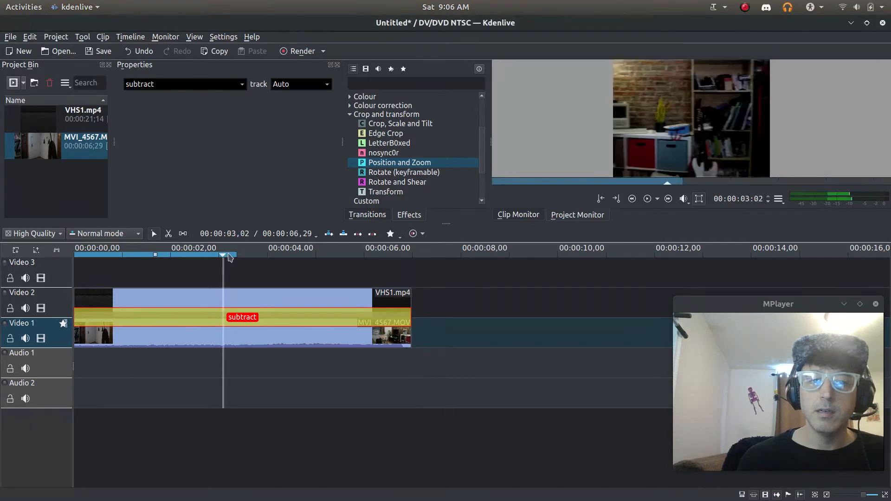
pyautogui.click(259, 337)
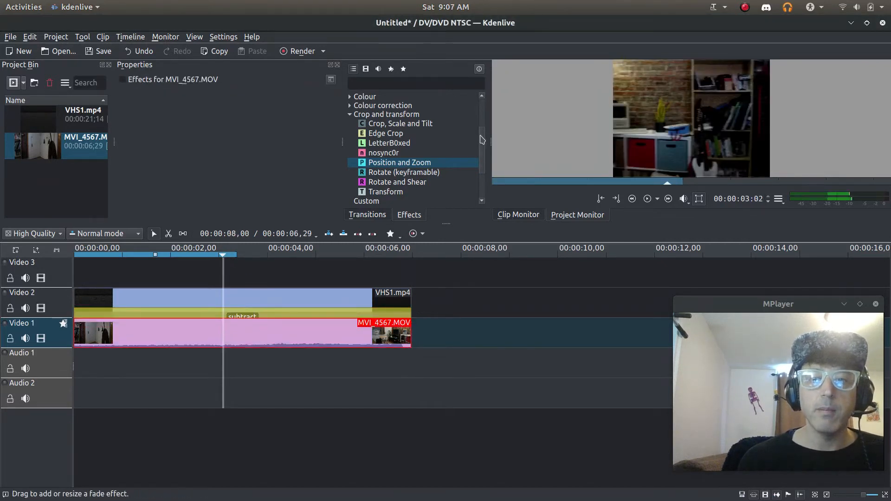
pyautogui.scroll(1, 466, 119)
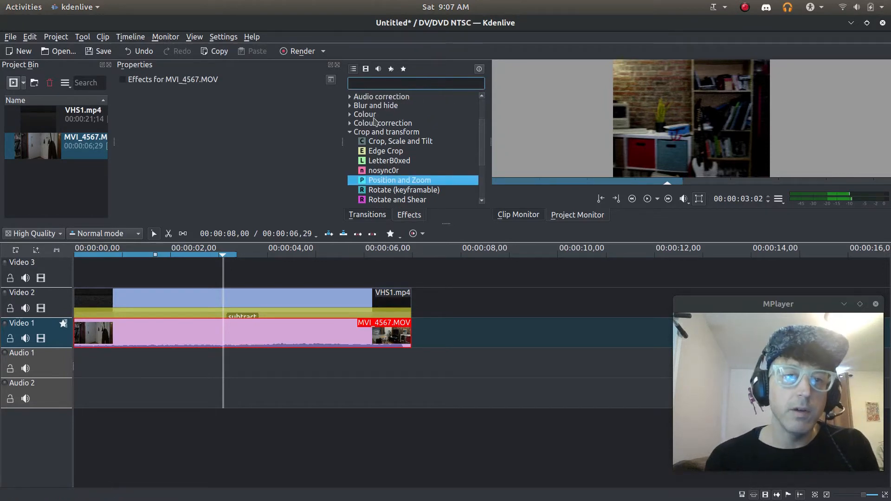
pyautogui.click(351, 116)
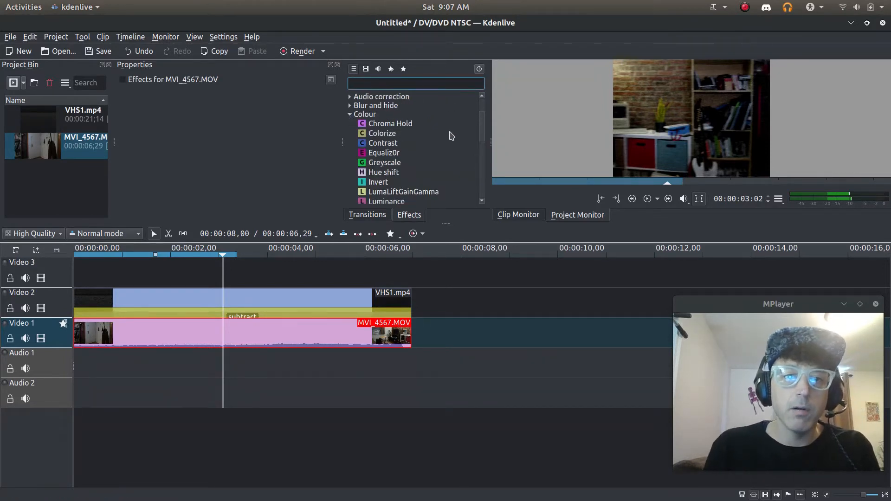
pyautogui.moveTo(485, 134)
pyautogui.mouseDown()
pyautogui.moveTo(487, 155)
pyautogui.moveTo(485, 133)
pyautogui.mouseUp()
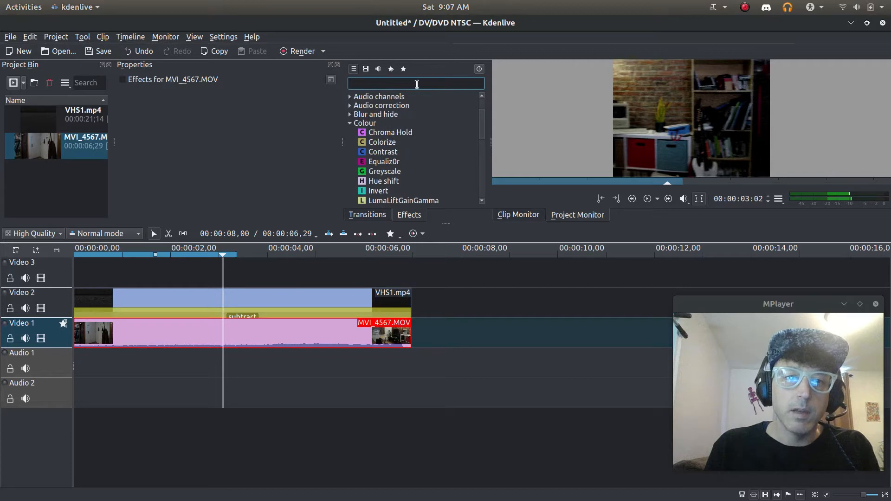
pyautogui.write('color')
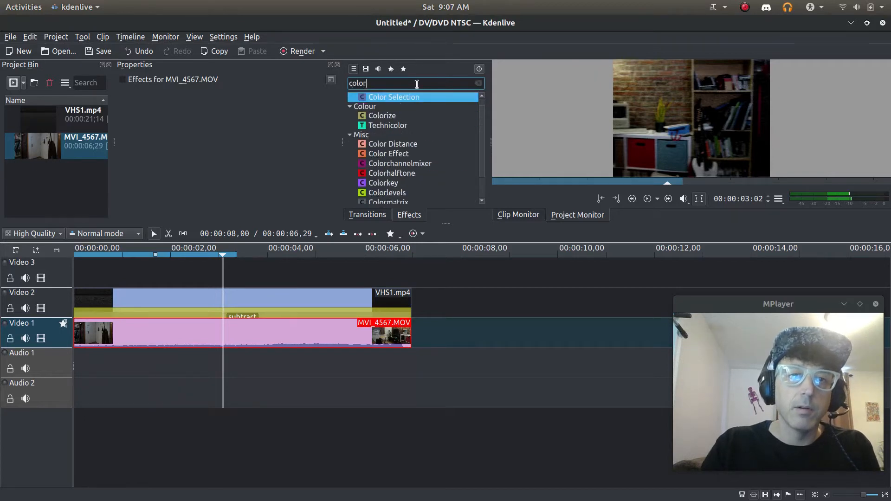
pyautogui.click(386, 154)
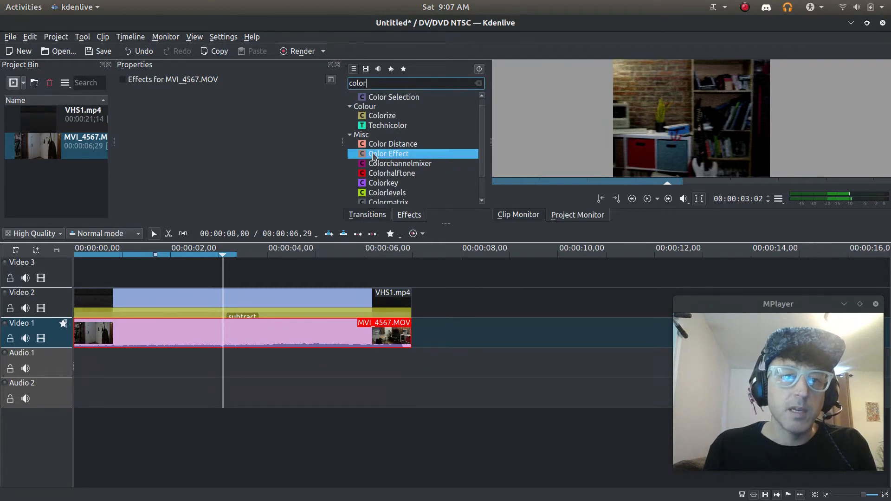
pyautogui.moveTo(374, 157); pyautogui.dragTo(52, 340)
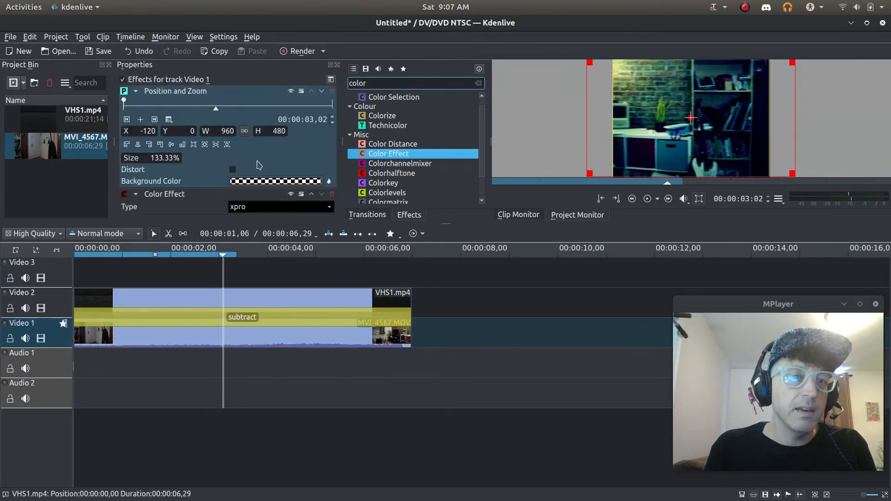
# Set the Color Effect type to old_photo and play the timeline from near the start to check the look
pyautogui.click(269, 213)
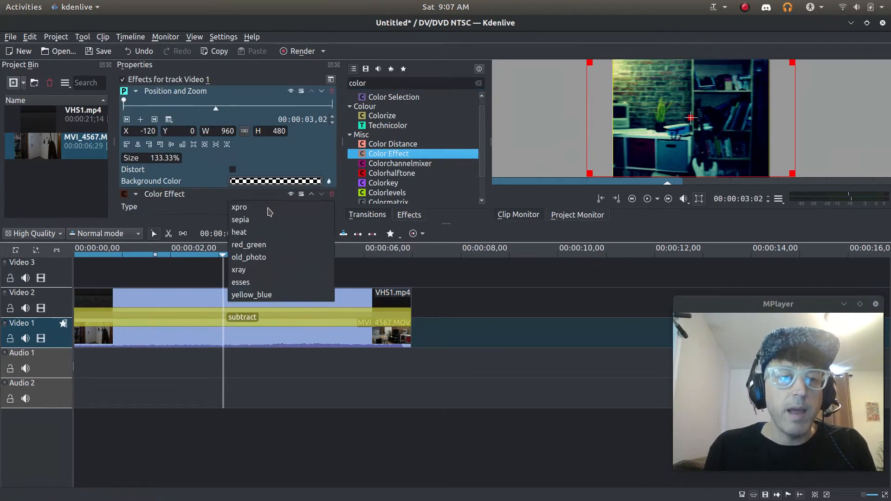
pyautogui.click(249, 258)
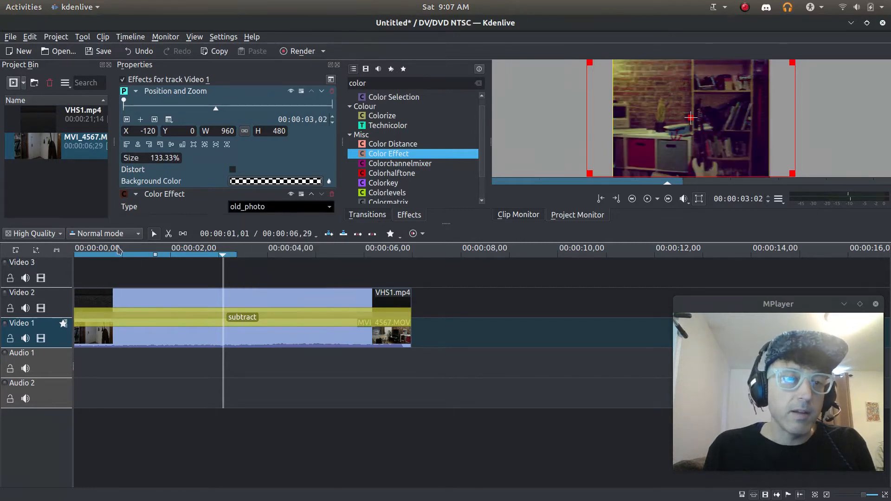
pyautogui.click(95, 250)
pyautogui.press('space')
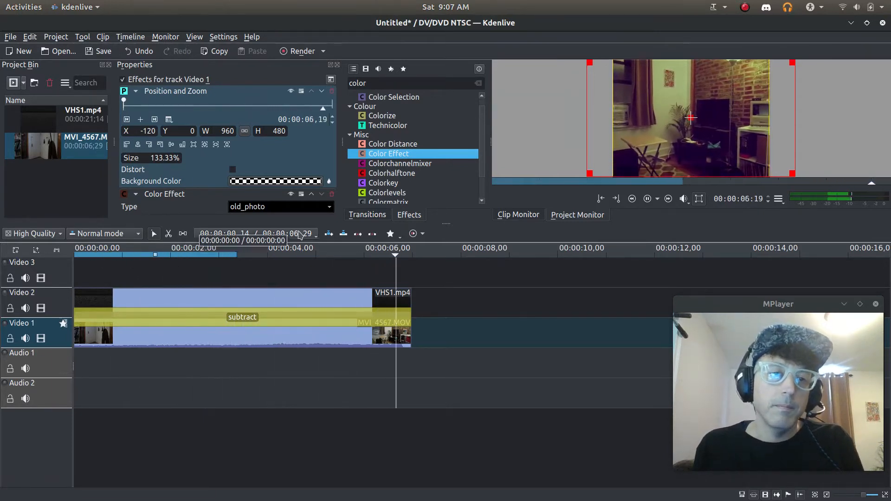
# Search the effects for "gli" and apply Glitch0r to the whole Video 1 track
pyautogui.moveTo(482, 143); pyautogui.dragTo(481, 117)
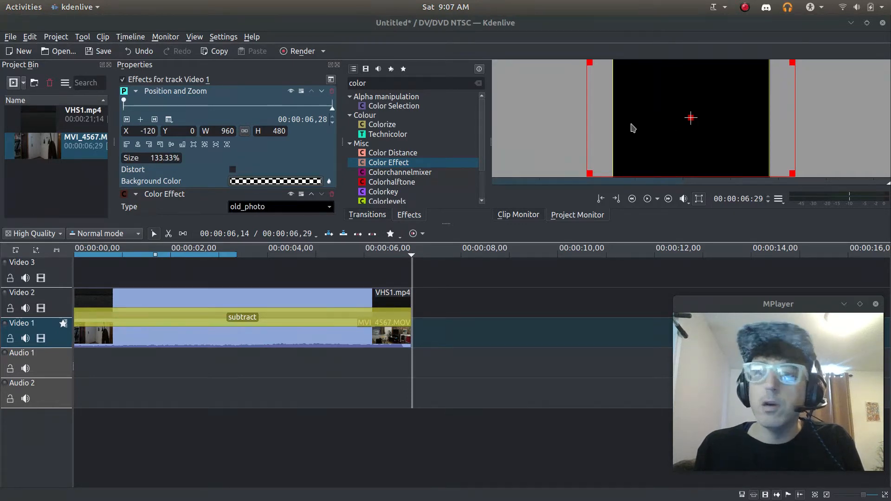
pyautogui.click(424, 82)
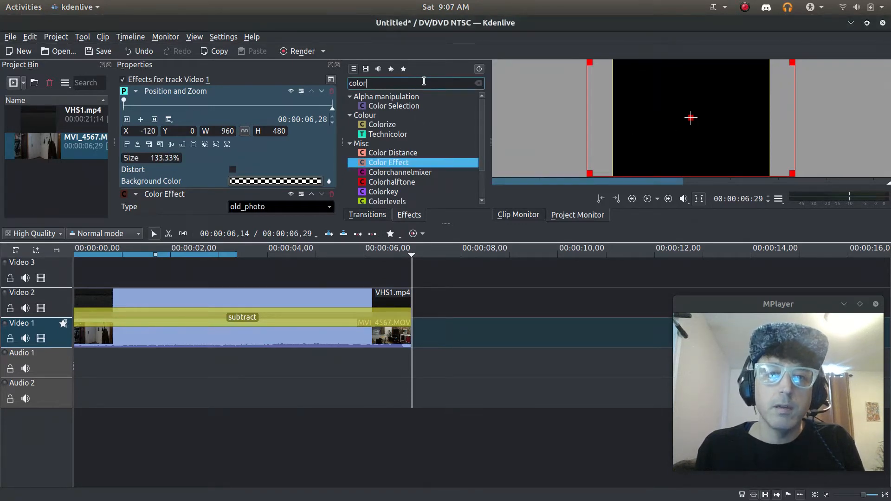
pyautogui.click(480, 84)
pyautogui.write('gli')
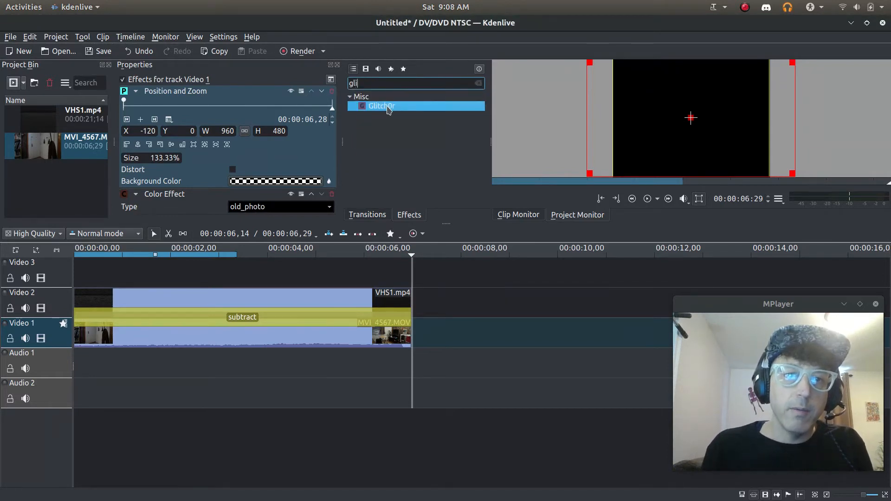
pyautogui.moveTo(364, 107); pyautogui.dragTo(62, 344)
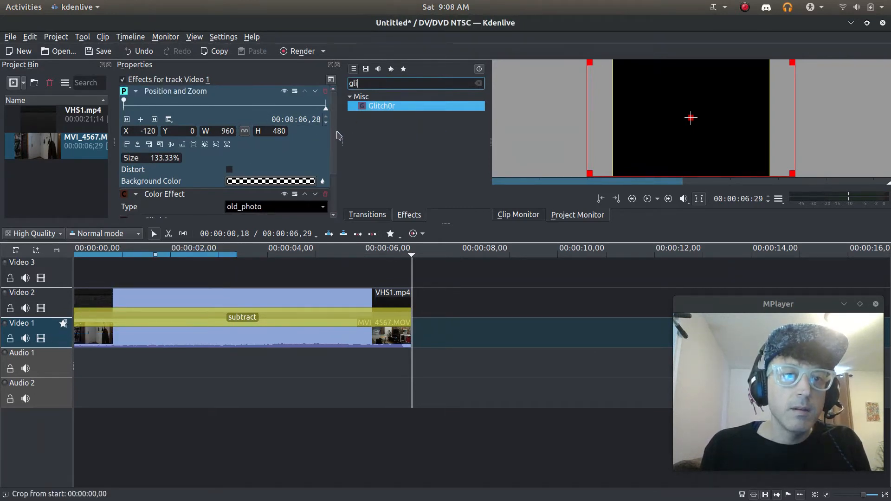
# Set Glitch0r's glitch frequency to 0.020 and block height to 0.000, and play the timeline to check the glitches
pyautogui.moveTo(338, 135); pyautogui.dragTo(338, 185)
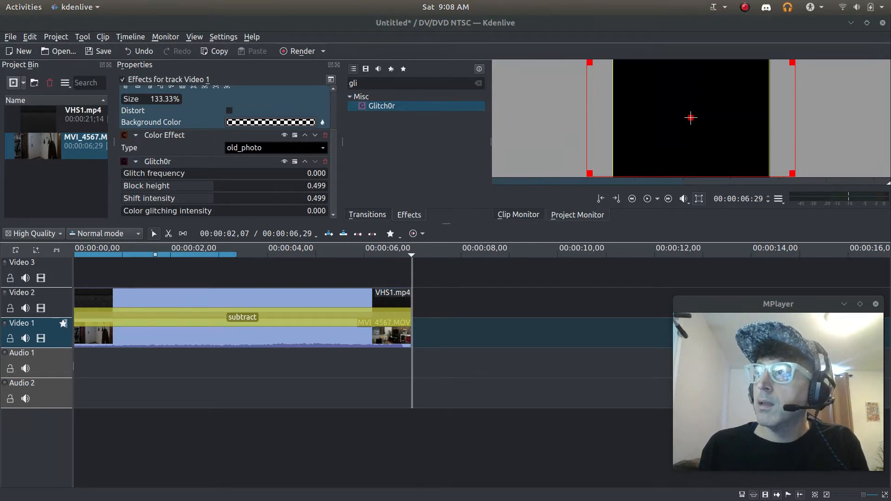
pyautogui.click(318, 171)
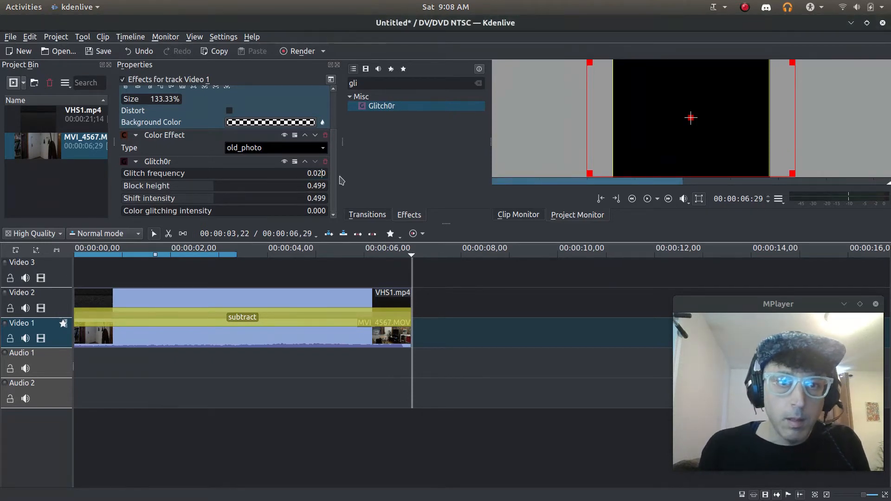
pyautogui.moveTo(291, 182); pyautogui.dragTo(112, 190)
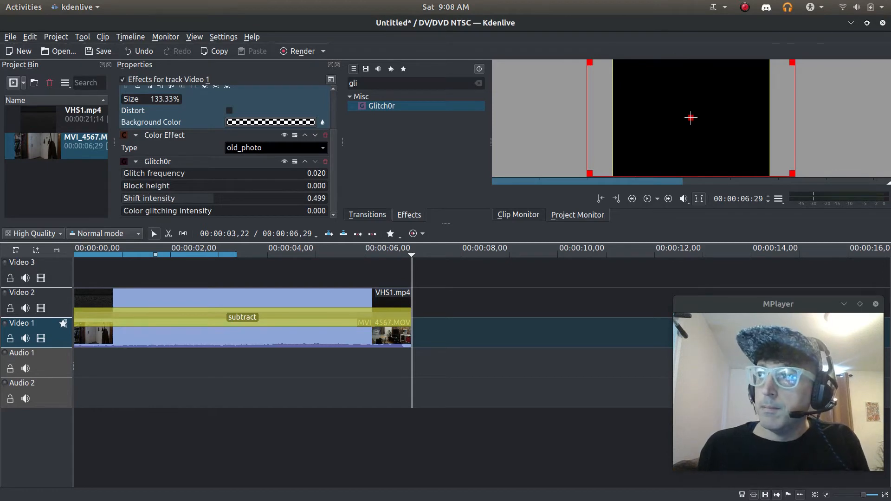
pyautogui.click(155, 250)
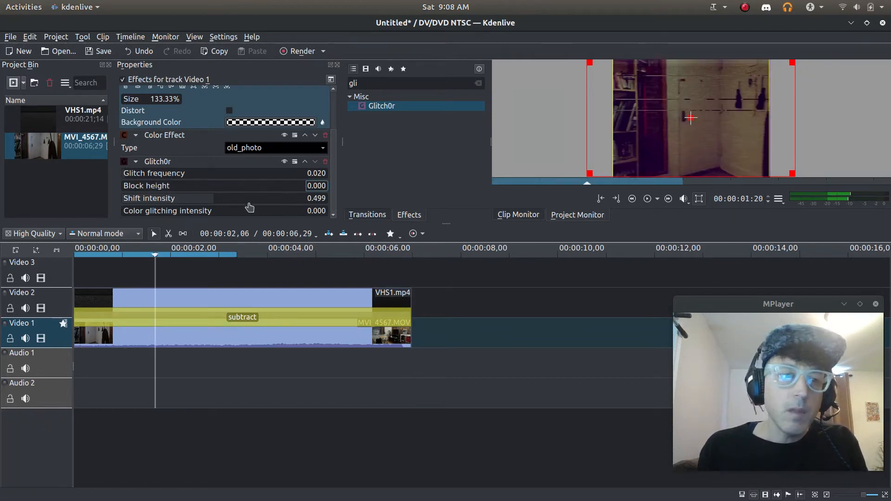
pyautogui.moveTo(135, 188); pyautogui.dragTo(114, 191)
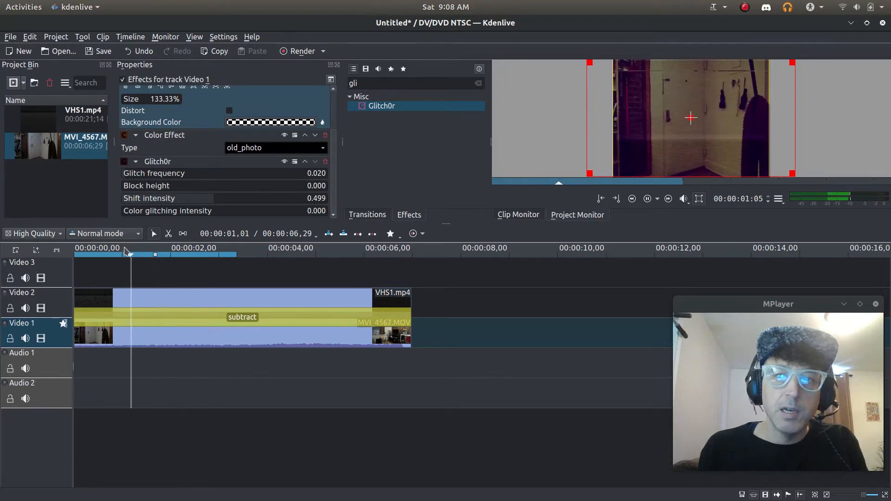
pyautogui.press('space')
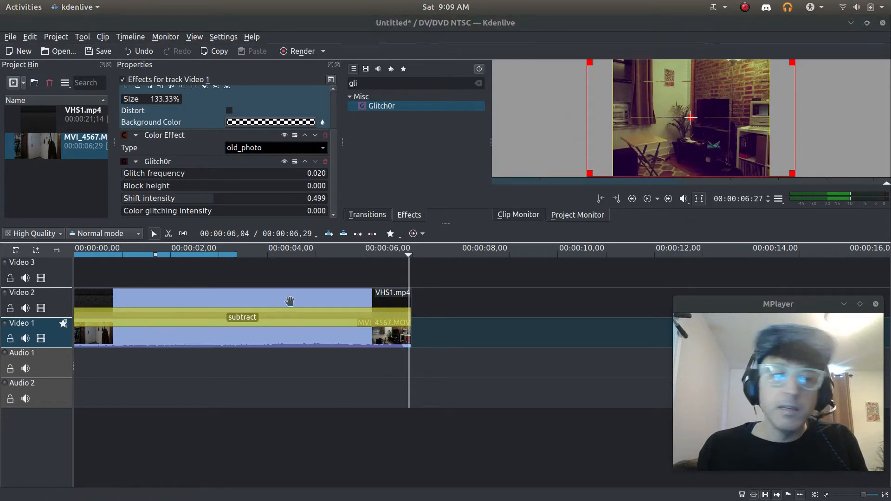
# Set Glitch0r's shift intensity to 0.050 and play the timeline from about 1 second
pyautogui.moveTo(212, 200); pyautogui.dragTo(132, 200)
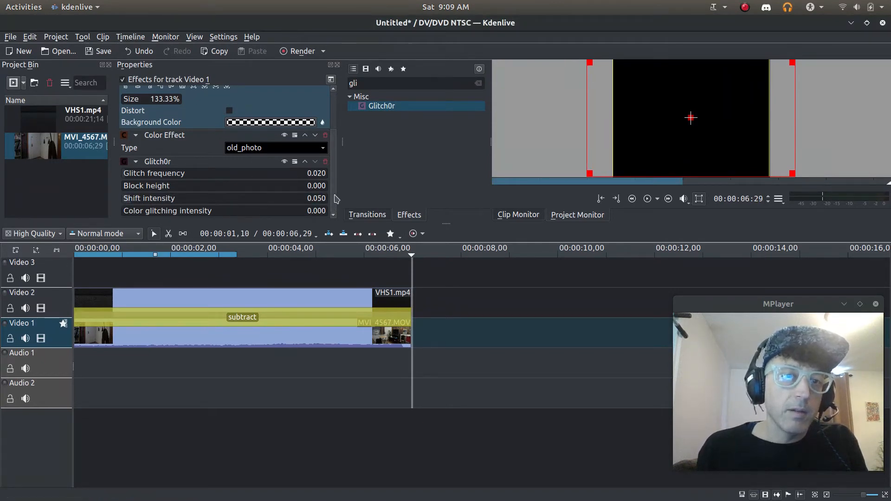
pyautogui.click(120, 251)
pyautogui.press('space')
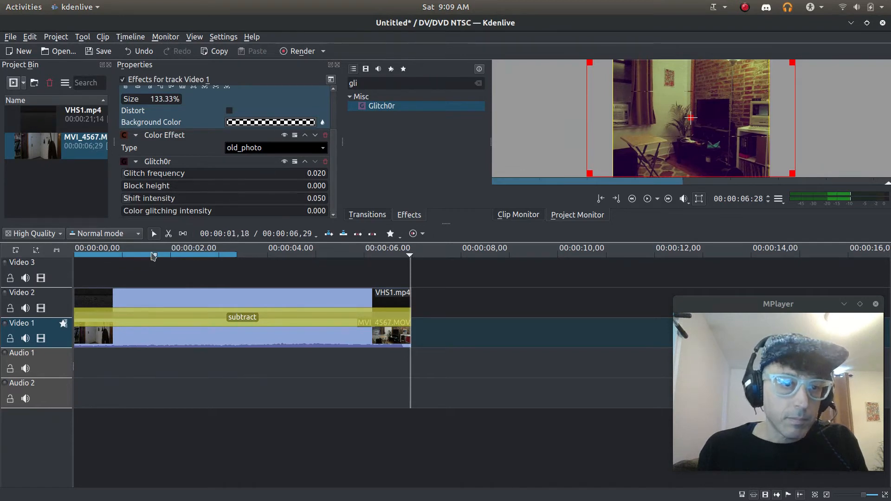
# Create a new title clip and place a text item in the upper-left corner of its inner safe area
pyautogui.click(83, 182)
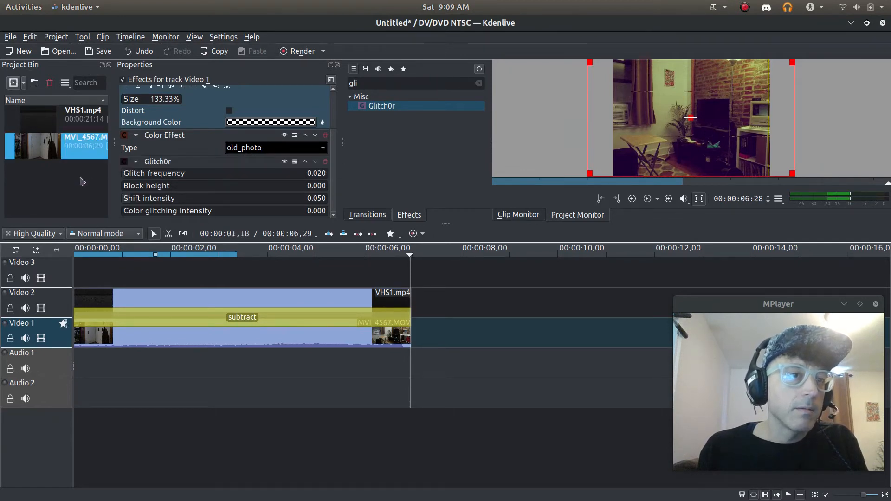
pyautogui.click(24, 86)
pyautogui.click(23, 86)
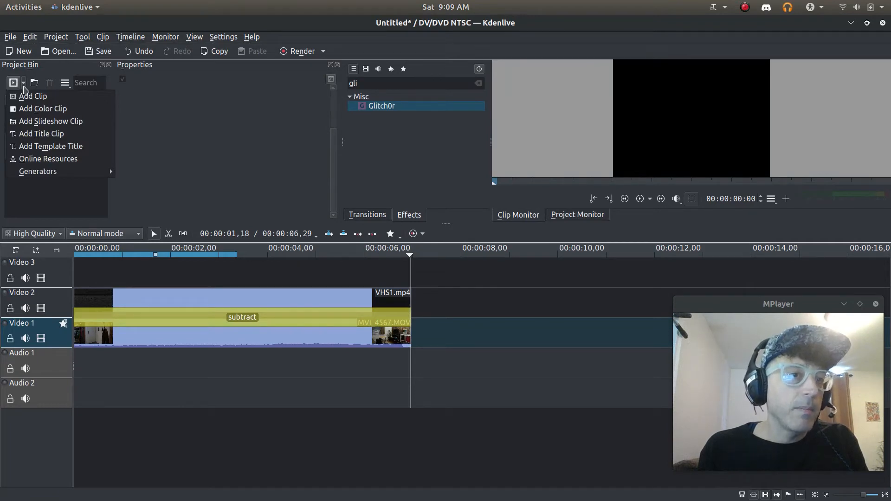
pyautogui.click(29, 136)
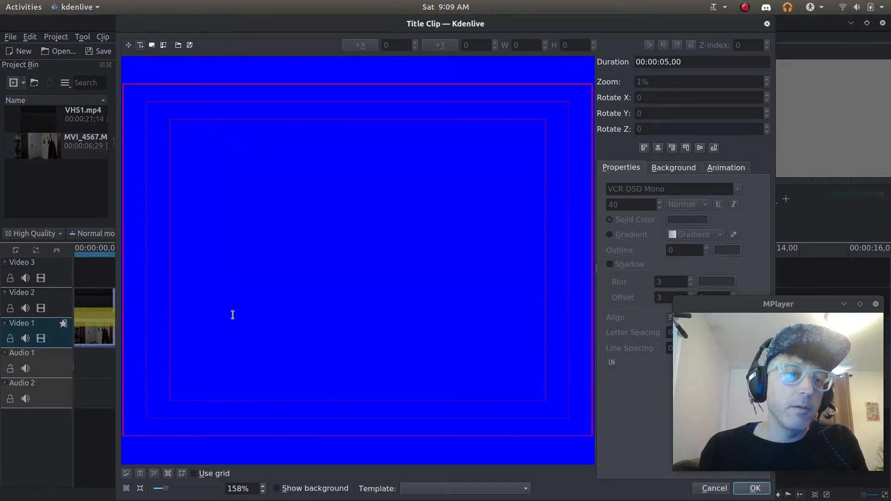
pyautogui.click(174, 132)
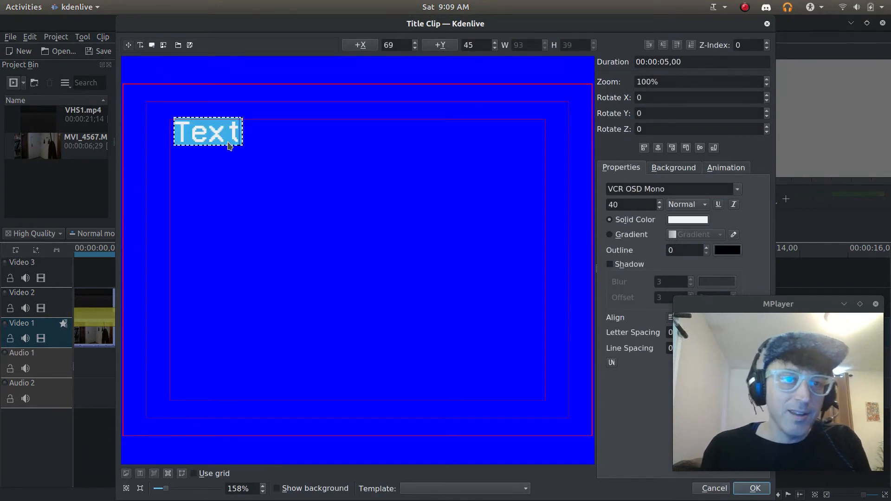
pyautogui.write('PLAY')
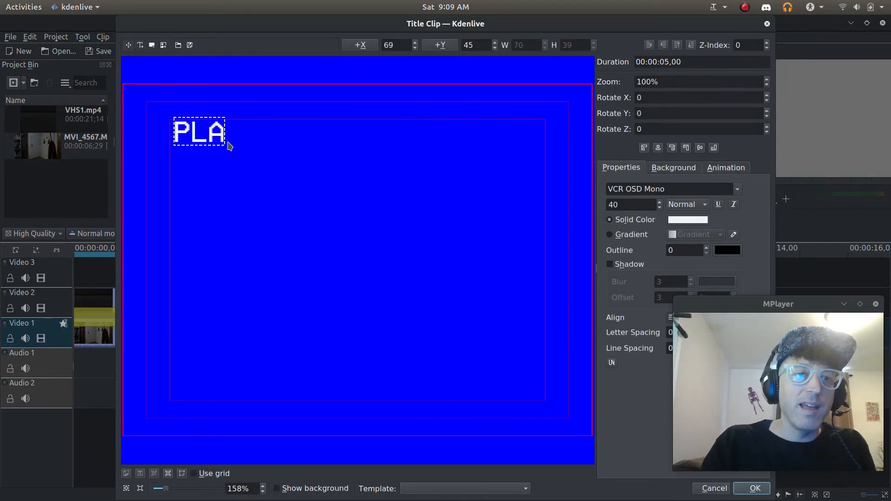
pyautogui.press('BackSpace')
pyautogui.press('BackSpace')
pyautogui.press('BackSpace')
pyautogui.press('BackSpace')
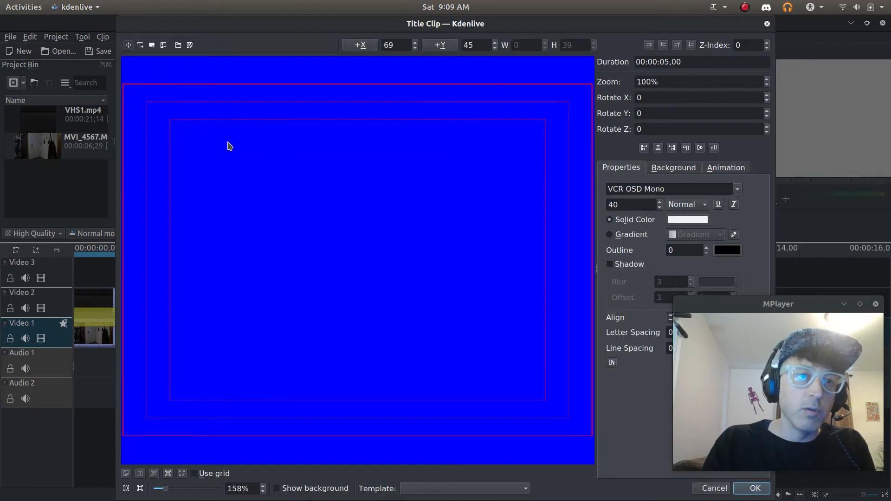
# Enter "REC" as the text of the new upper-left title item and finish editing it
pyautogui.write('R')
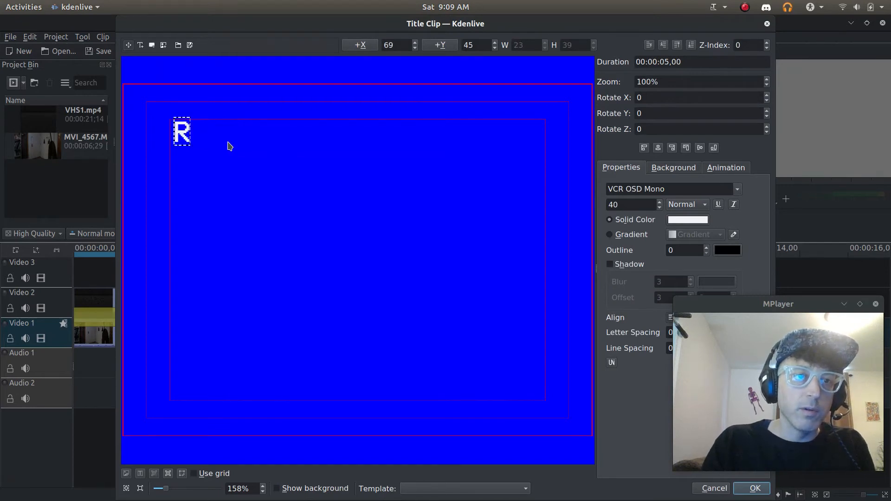
pyautogui.write('EC')
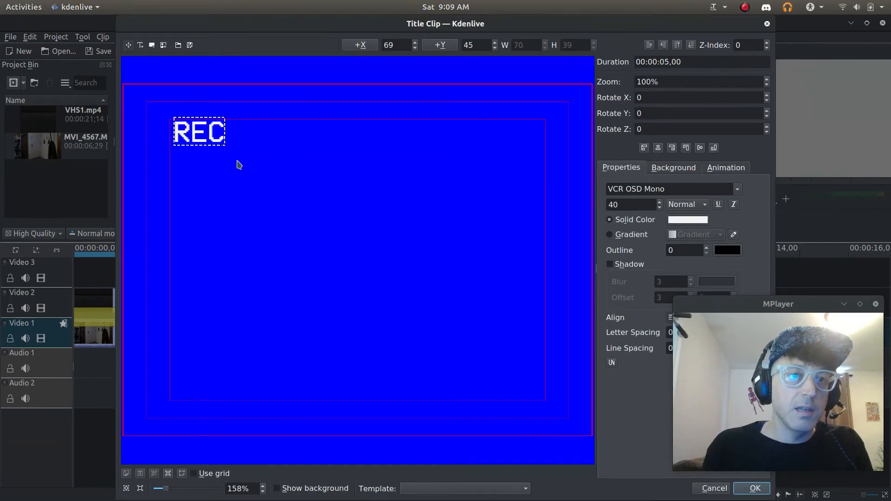
pyautogui.click(186, 379)
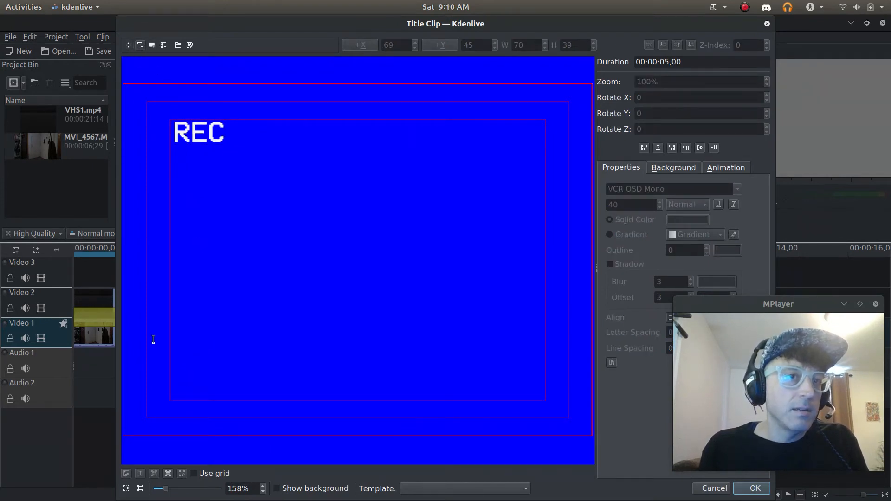
# Add a second text item in the lower-left corner of the title's inner safe area reading "11:32PM"
pyautogui.click(173, 385)
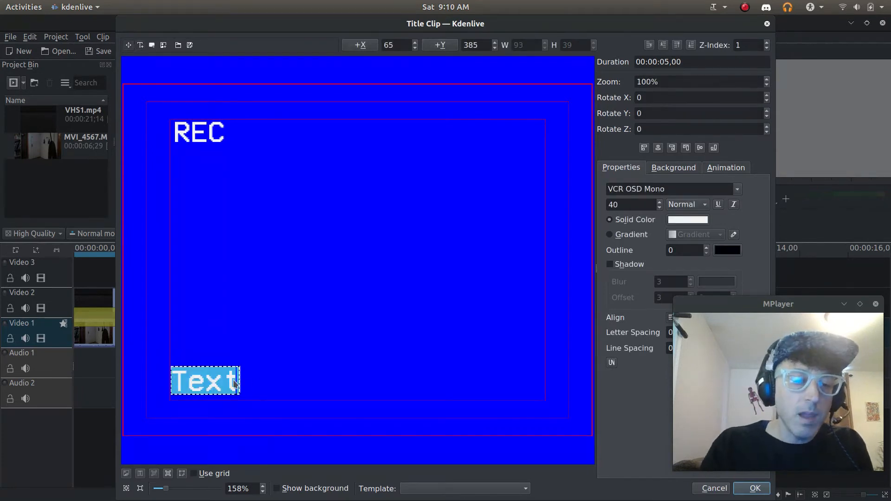
pyautogui.write('11')
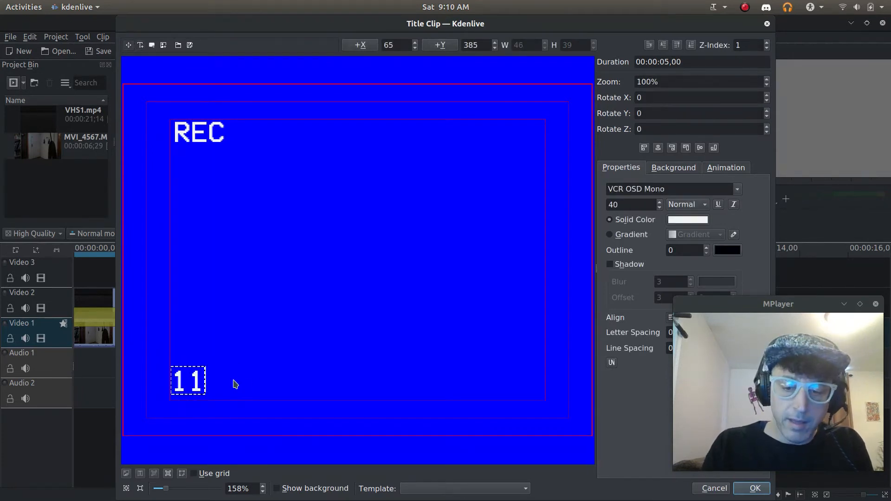
pyautogui.write(':32')
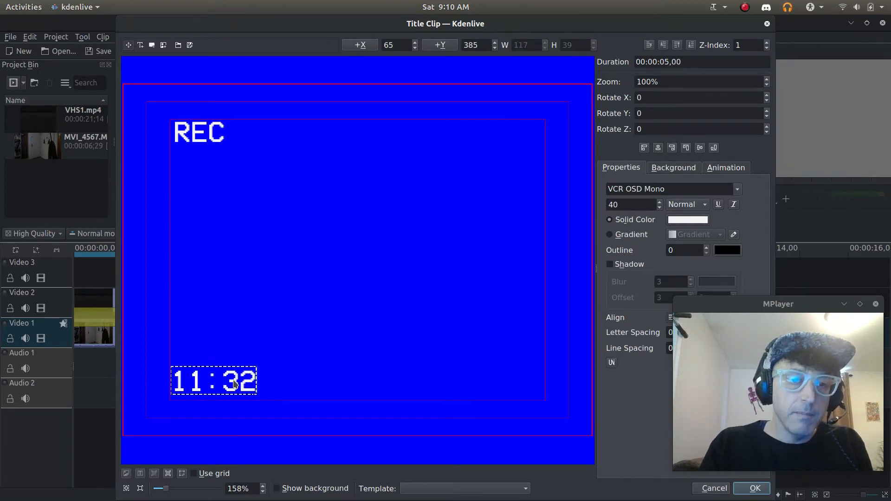
pyautogui.write('PM')
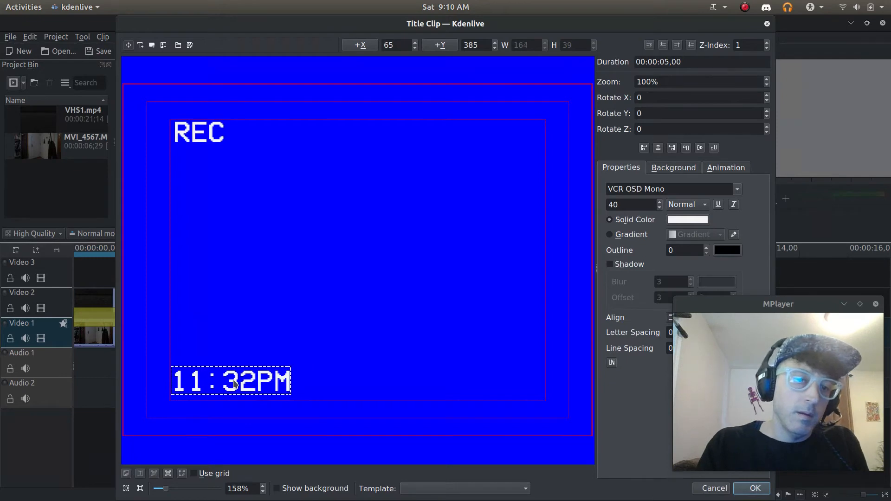
# Add a second line reading "DEC 4 1984" below the time in the lower-left text item and finish editing
pyautogui.press('Return')
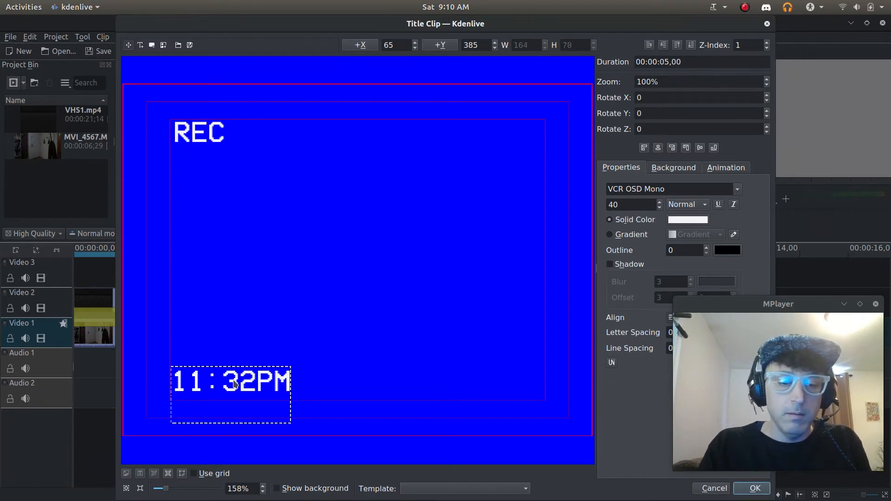
pyautogui.write('DEC 4')
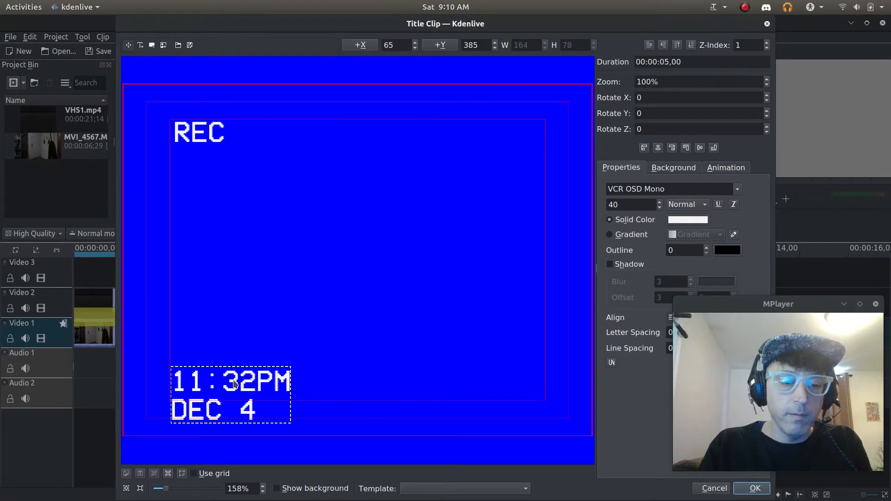
pyautogui.write('TH')
pyautogui.press('BackSpace')
pyautogui.press('BackSpace')
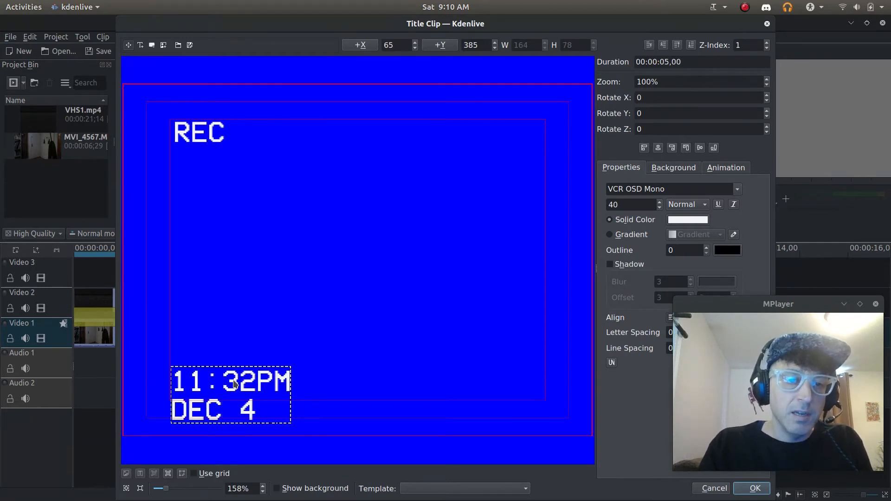
pyautogui.write('19')
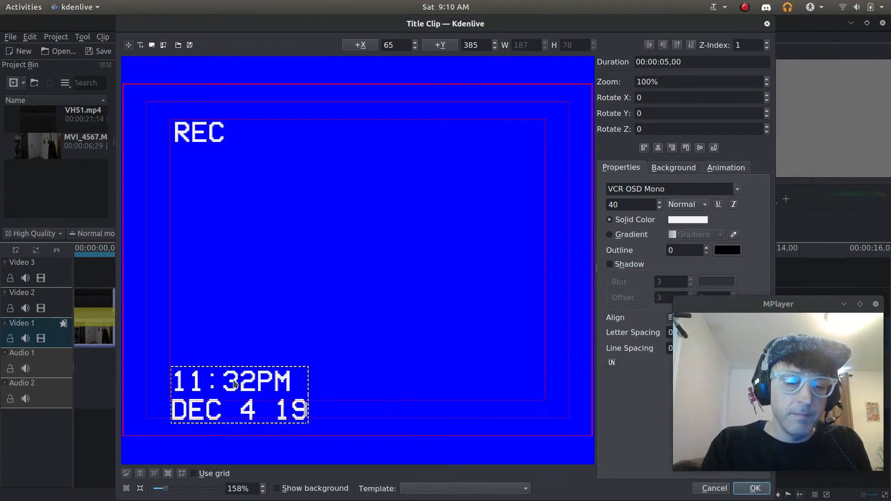
pyautogui.write('84')
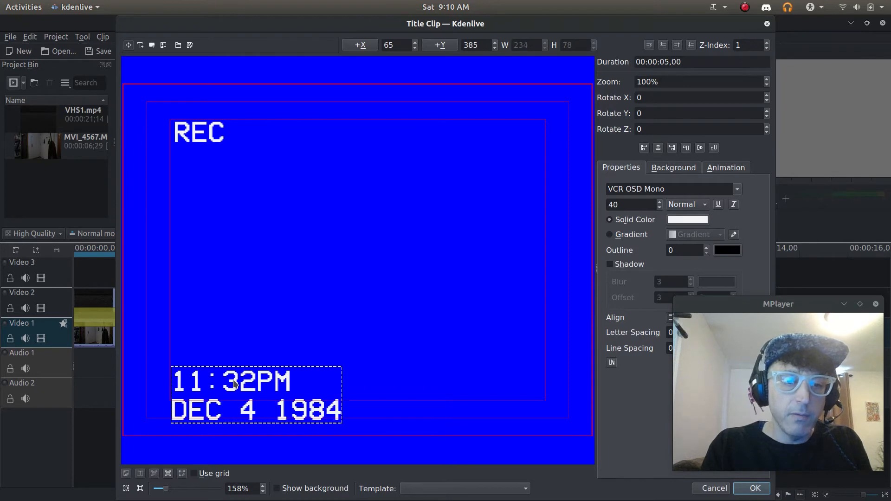
pyautogui.click(382, 331)
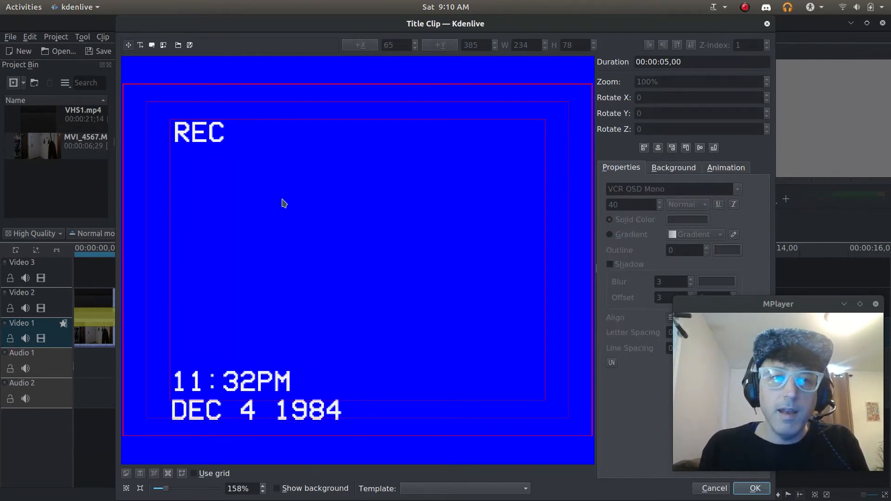
pyautogui.moveTo(449, 24); pyautogui.dragTo(449, 26)
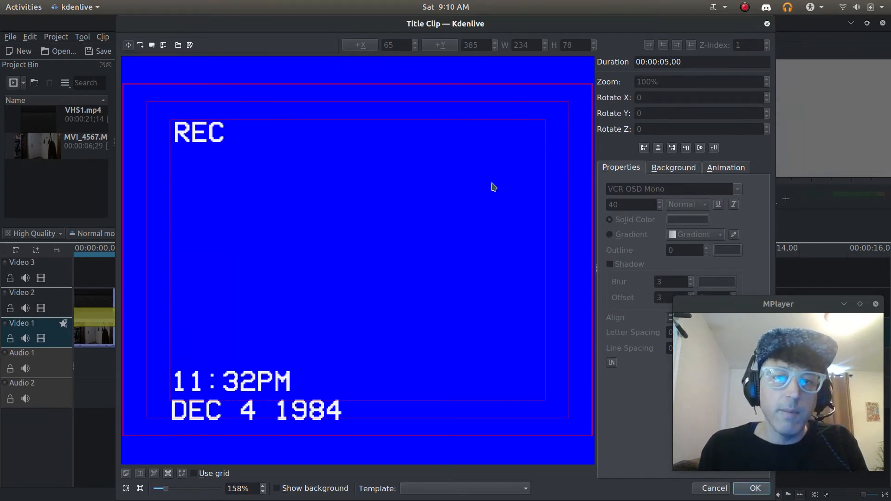
# Make the title's background fully transparent by setting its opacity to 0, and save the title clip to the project
pyautogui.click(667, 168)
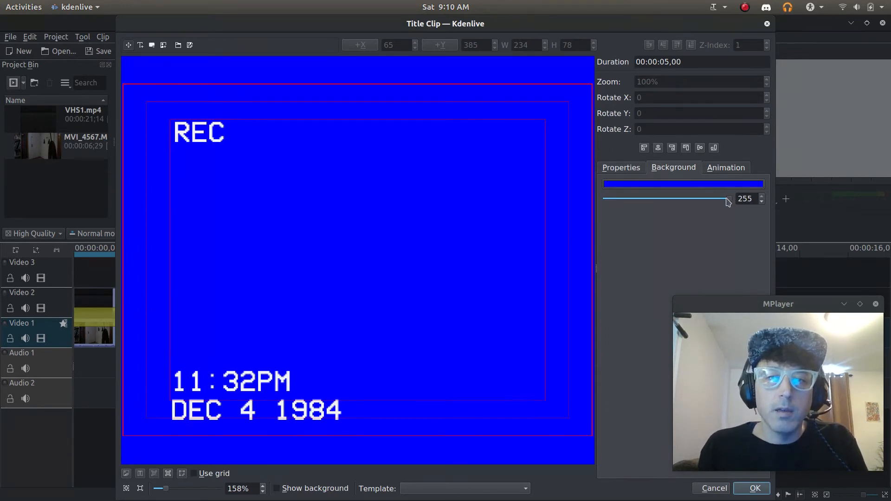
pyautogui.moveTo(733, 201); pyautogui.dragTo(564, 211)
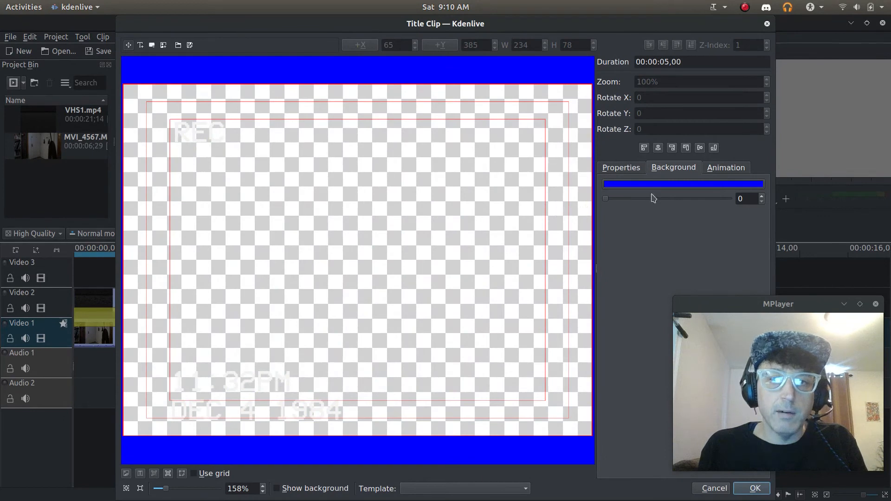
pyautogui.moveTo(785, 305); pyautogui.dragTo(783, 302)
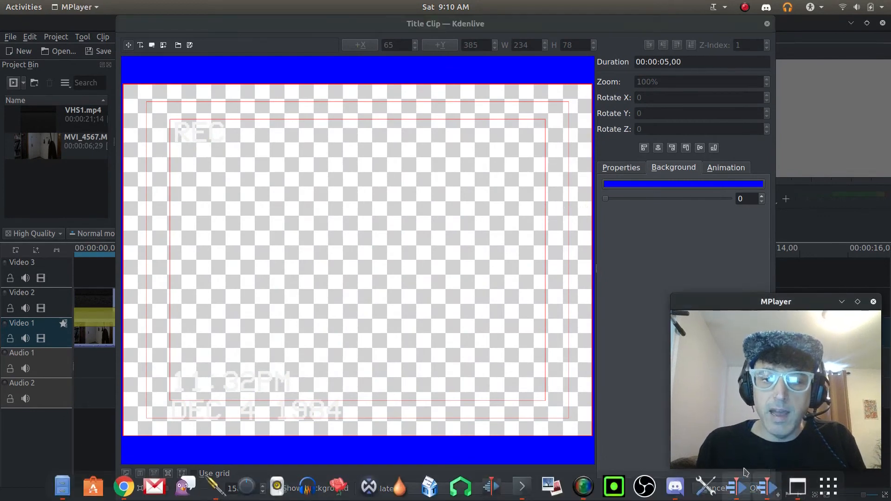
pyautogui.click(623, 397)
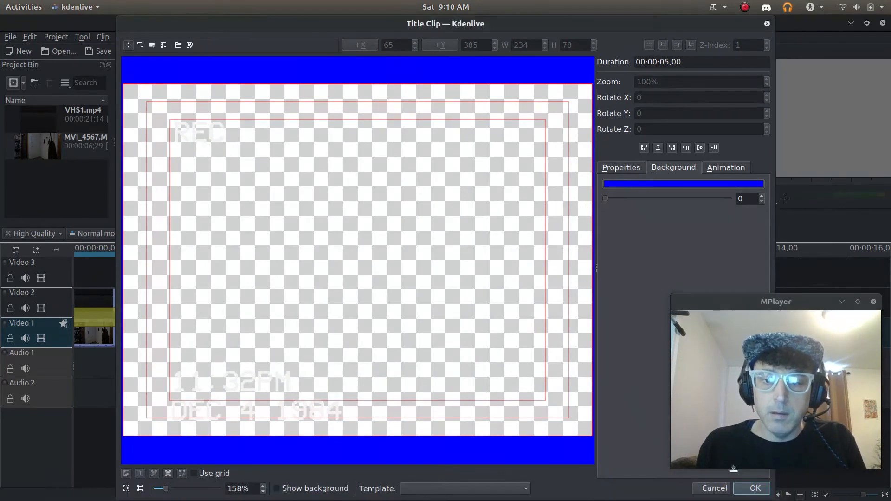
pyautogui.click(751, 489)
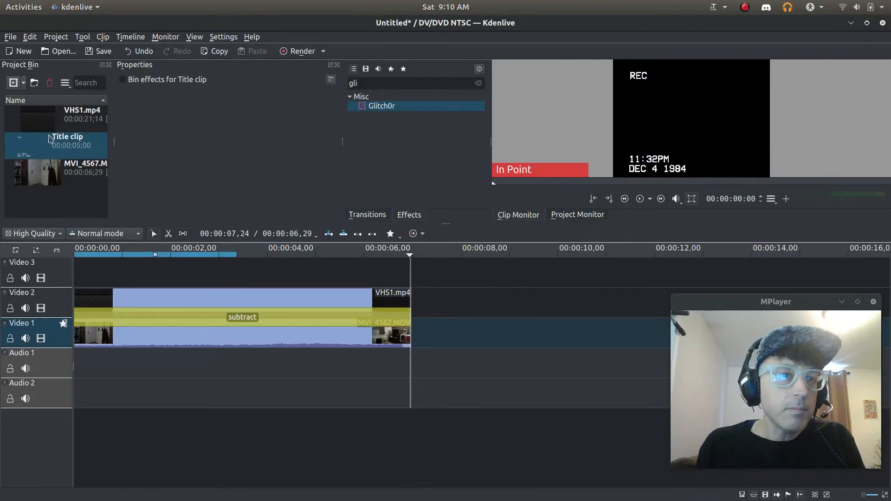
# Place the title clip at the start of Video 3, extend it to the end of the footage, and play the timeline
pyautogui.moveTo(50, 141); pyautogui.dragTo(229, 282)
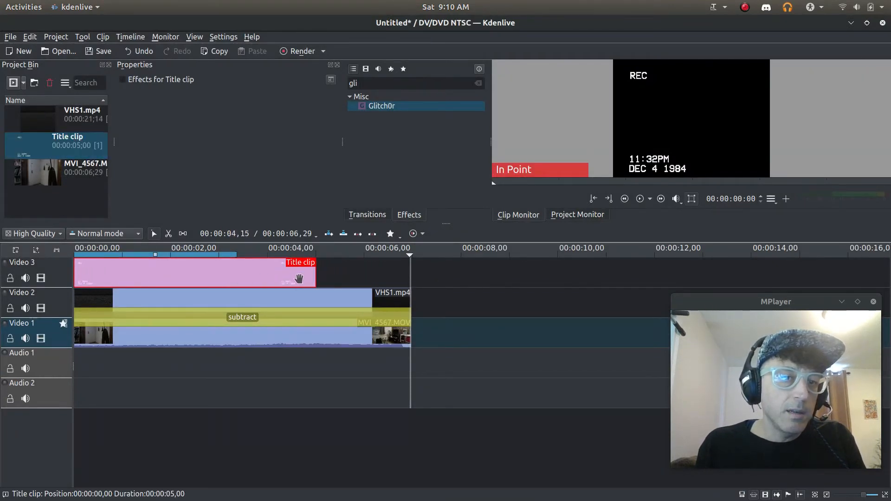
pyautogui.moveTo(315, 277); pyautogui.dragTo(412, 277)
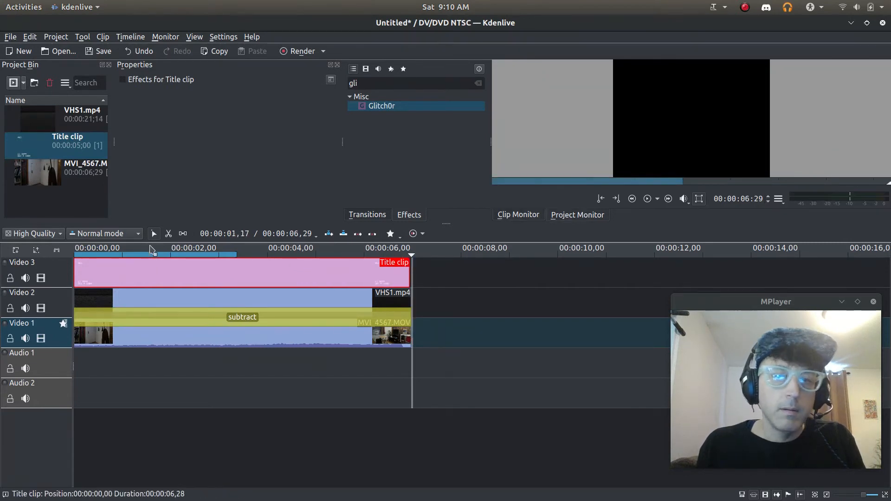
pyautogui.click(152, 247)
pyautogui.press('space')
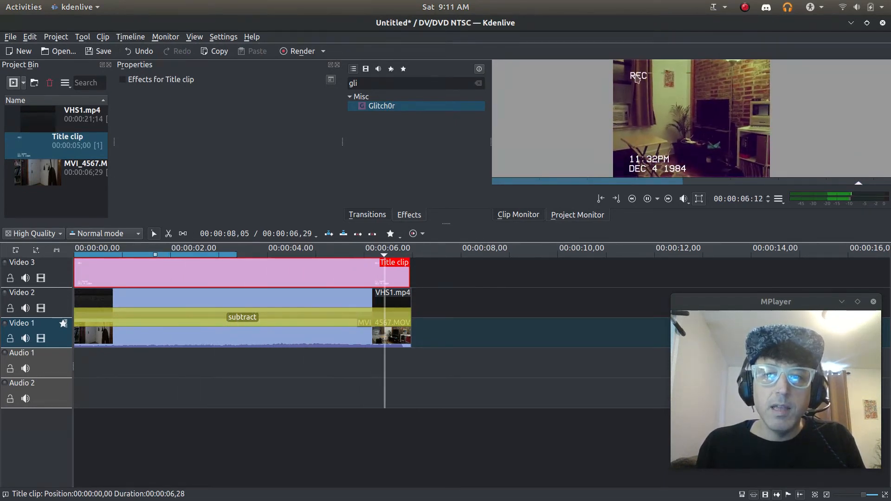
pyautogui.click(124, 250)
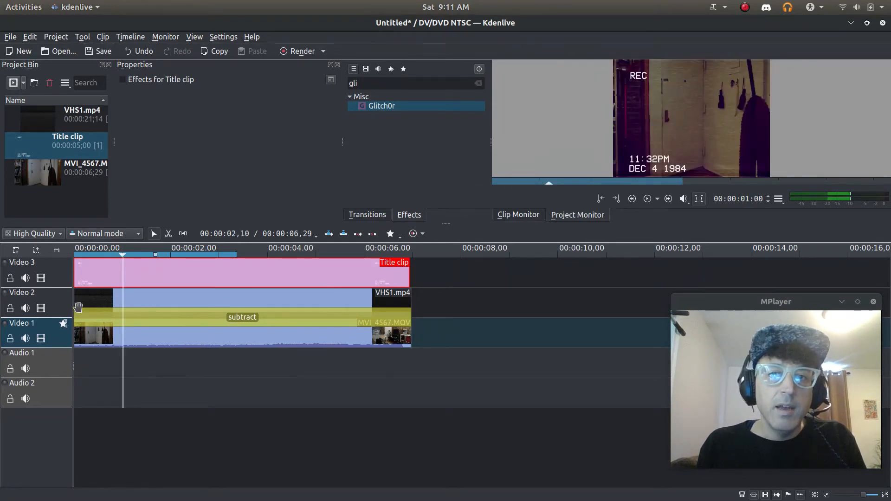
# Copy the Glitch0r effect with its settings from the Video 1 track to the title clip on Video 3
pyautogui.click(59, 341)
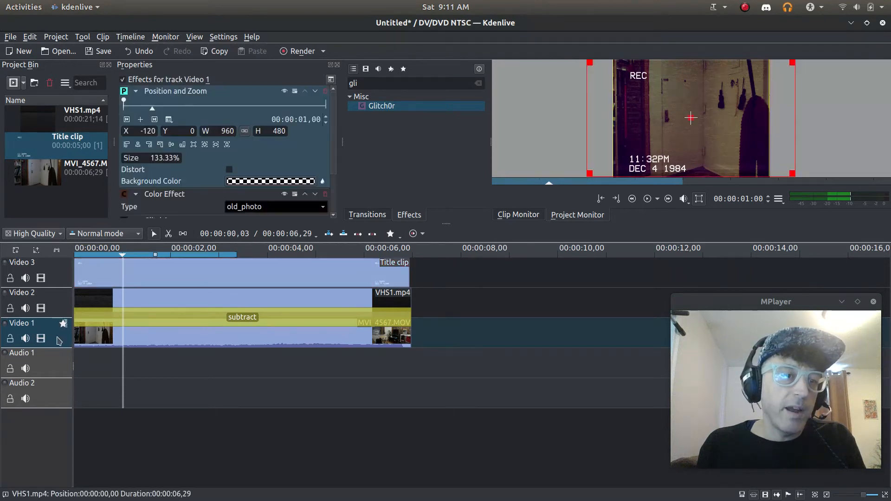
pyautogui.moveTo(334, 120); pyautogui.dragTo(335, 187)
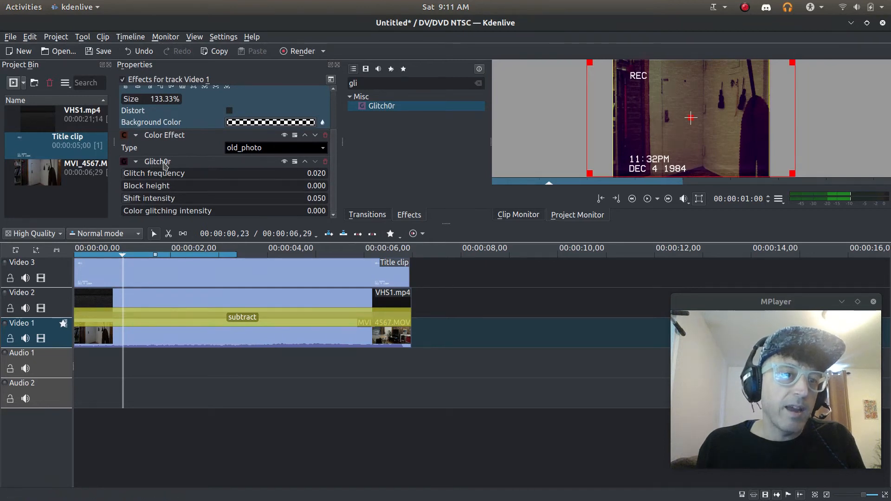
pyautogui.click(105, 274)
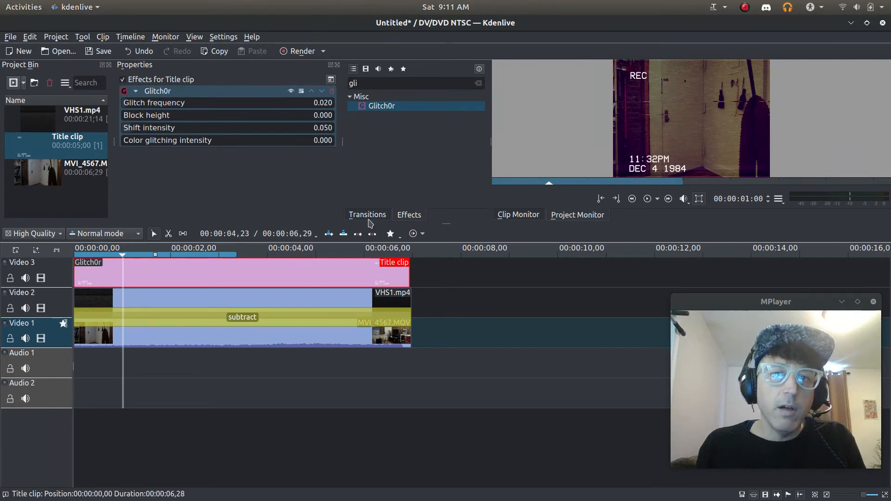
# Play the timeline from near its start to check the glitches on the title overlay
pyautogui.click(85, 250)
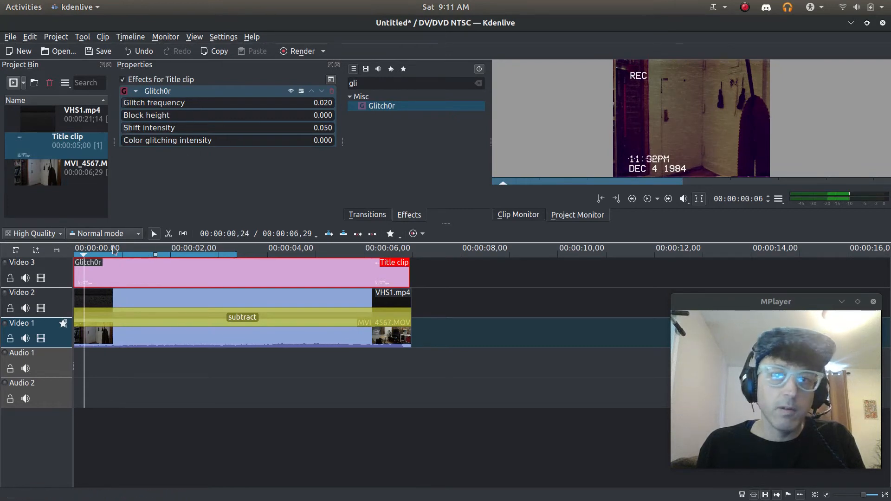
pyautogui.press('space')
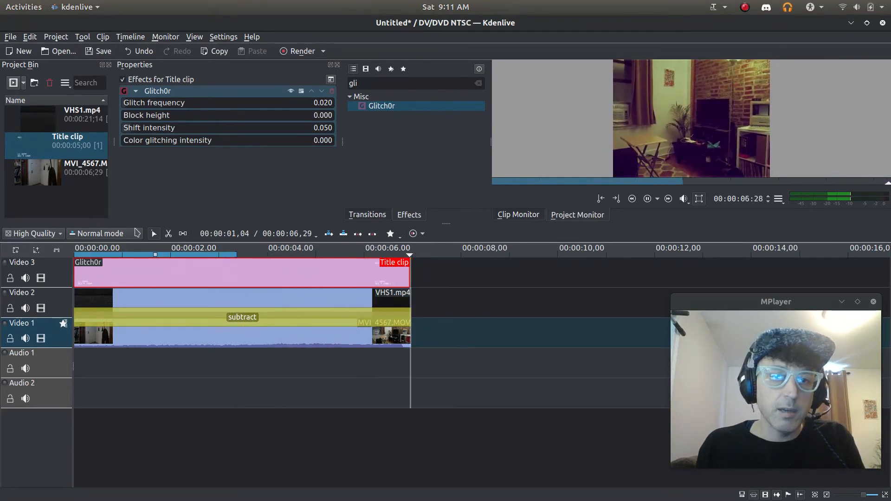
pyautogui.click(88, 250)
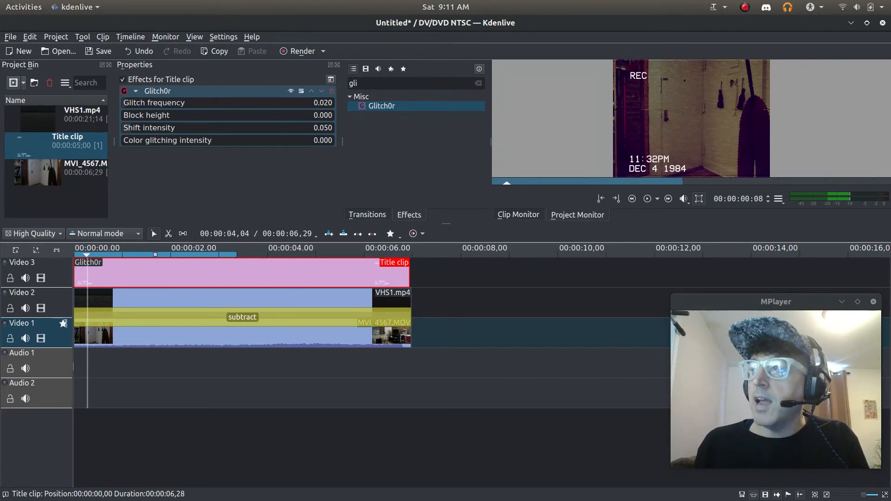
pyautogui.hotkey('alt', 'Tab')
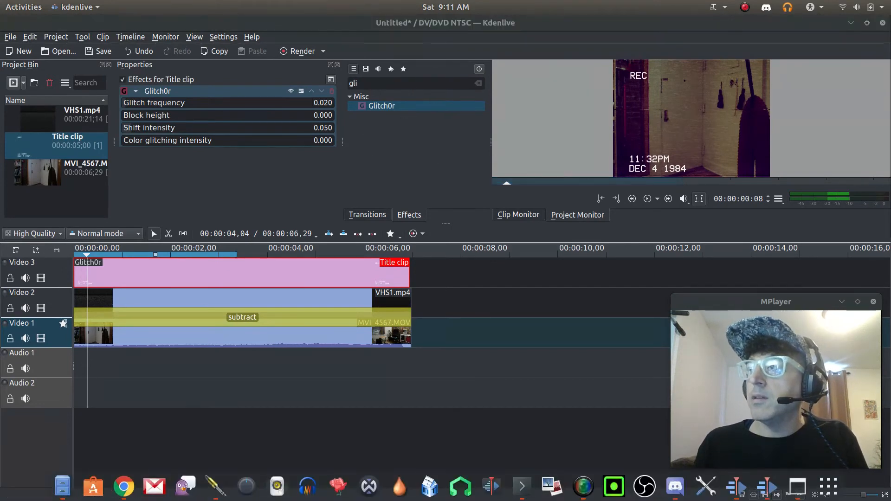
pyautogui.click(479, 84)
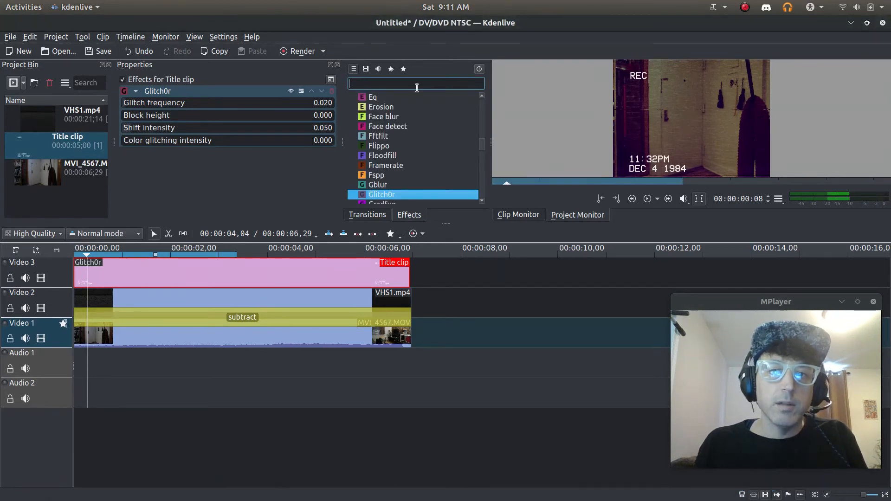
pyautogui.write('TAP')
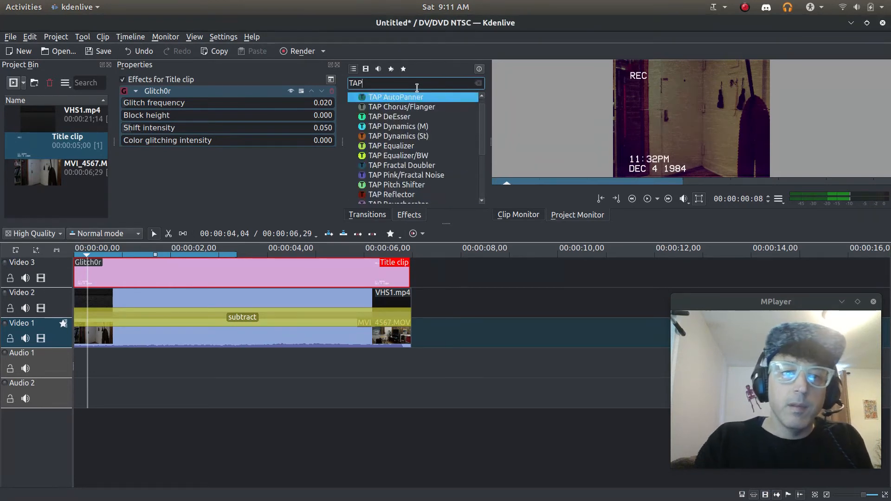
pyautogui.write(' FR')
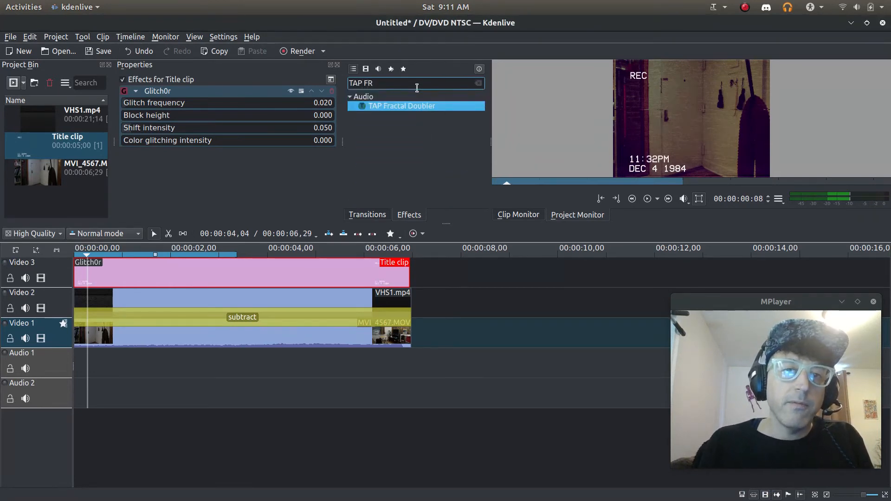
pyautogui.press('BackSpace')
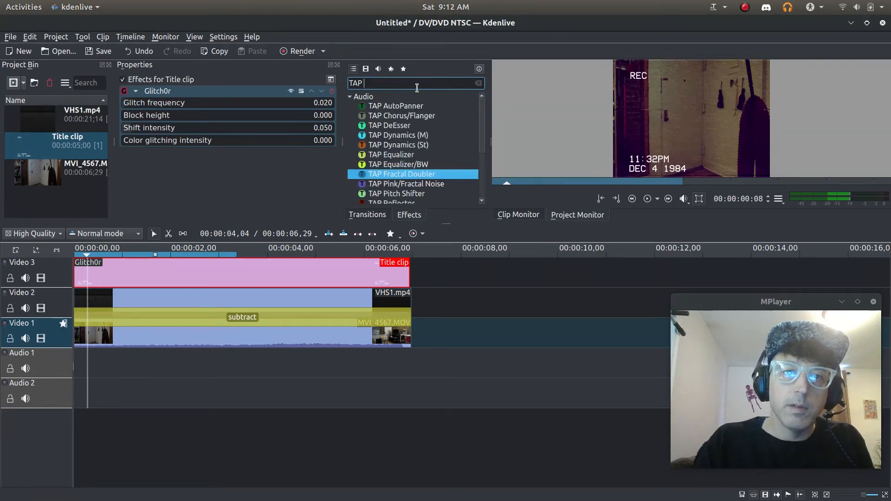
pyautogui.write('N')
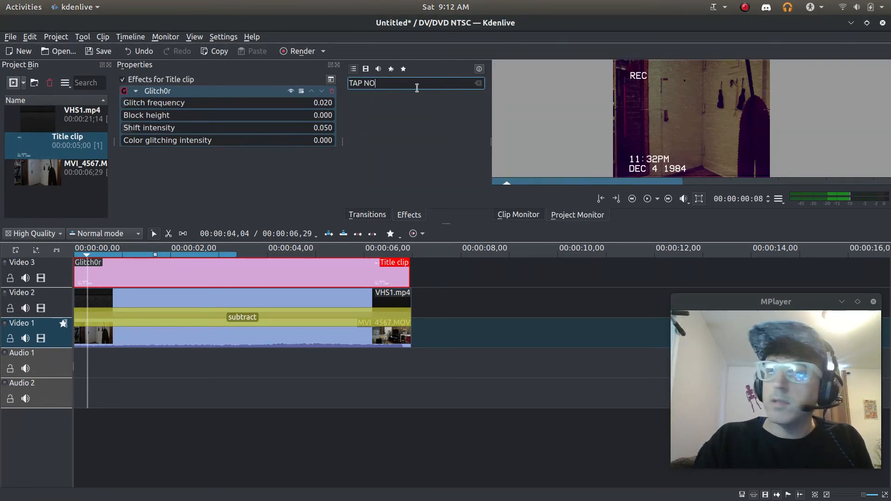
pyautogui.write('O')
pyautogui.press('BackSpace')
pyautogui.press('BackSpace')
pyautogui.press('BackSpace')
pyautogui.press('BackSpace')
pyautogui.press('BackSpace')
pyautogui.press('BackSpace')
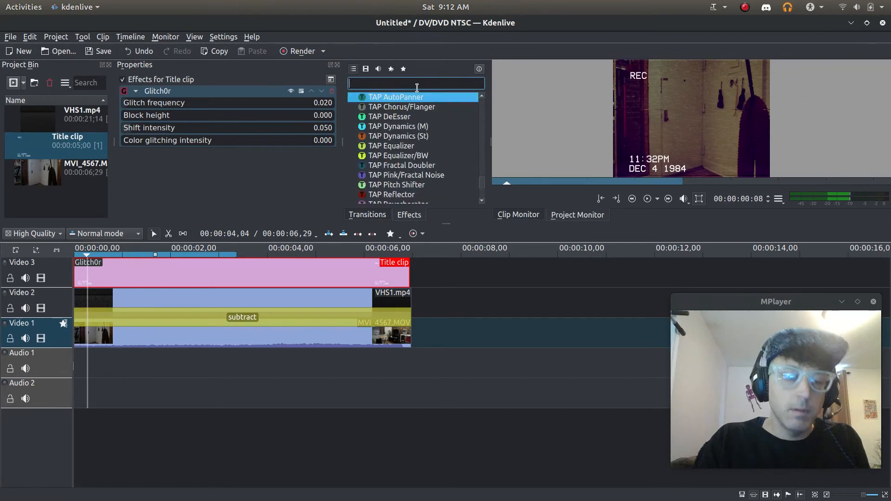
# Search the effects for "noise" and add TAP Pink/Fractal Noise to the Video 1 track
pyautogui.write('noi')
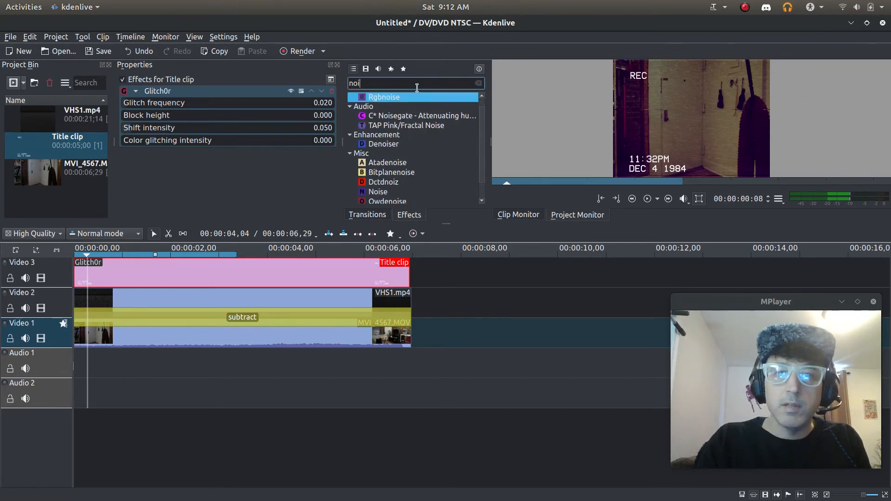
pyautogui.write('se')
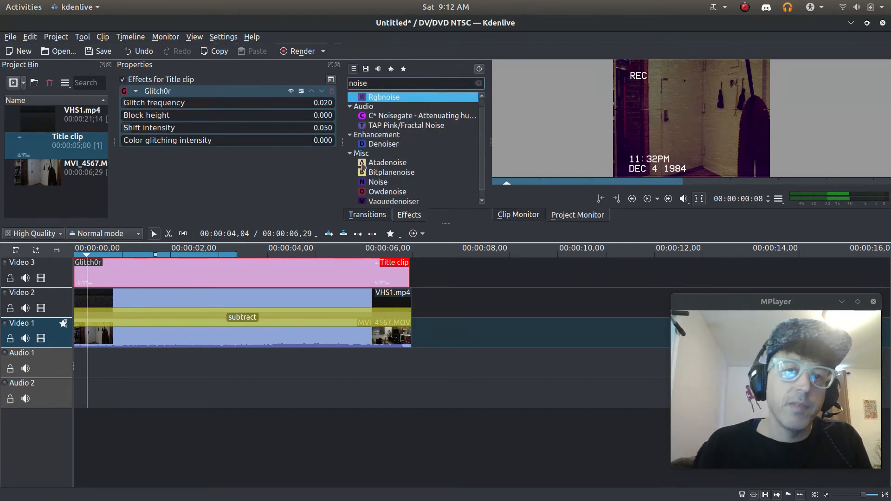
pyautogui.click(392, 127)
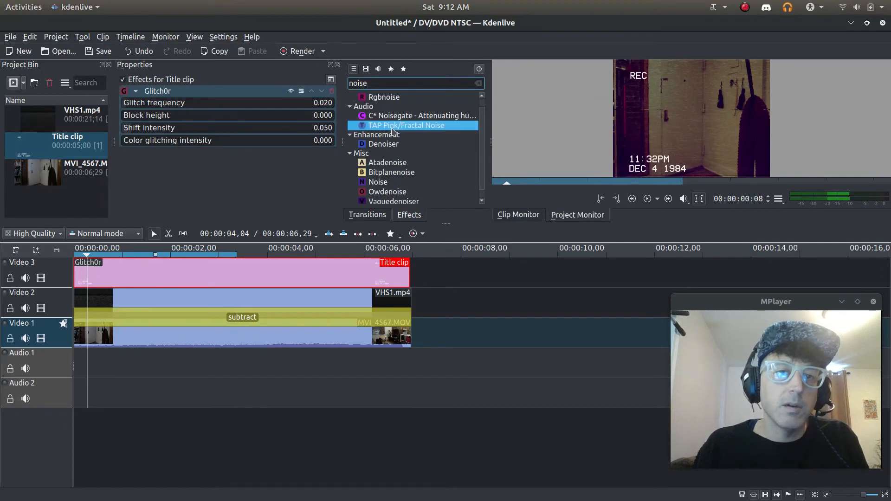
pyautogui.moveTo(397, 130); pyautogui.dragTo(65, 338)
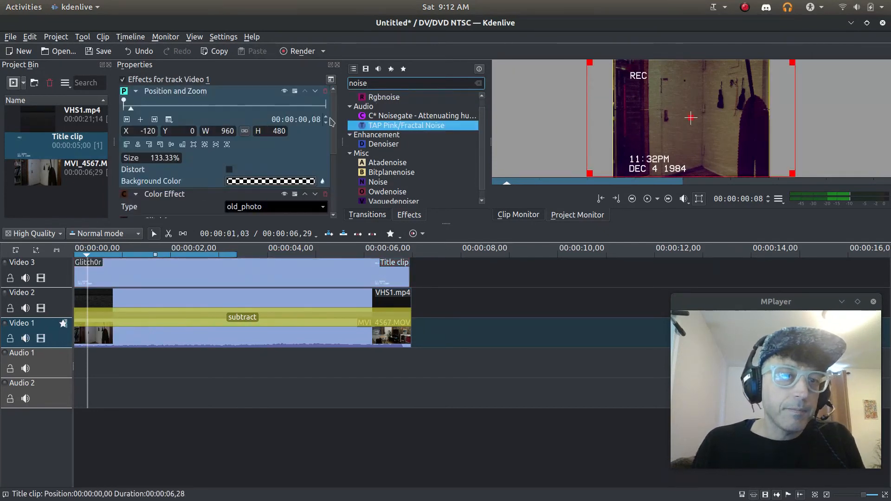
# Set the TAP Pink/Fractal Noise level on Video 1 to -5.960 dB, trying -24.880 dB first during playback
pyautogui.moveTo(334, 126); pyautogui.dragTo(339, 205)
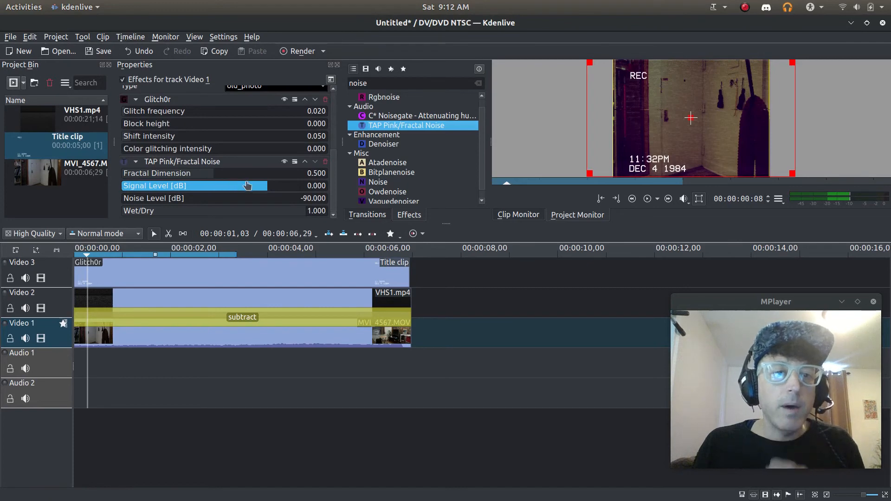
pyautogui.moveTo(139, 203); pyautogui.dragTo(211, 206)
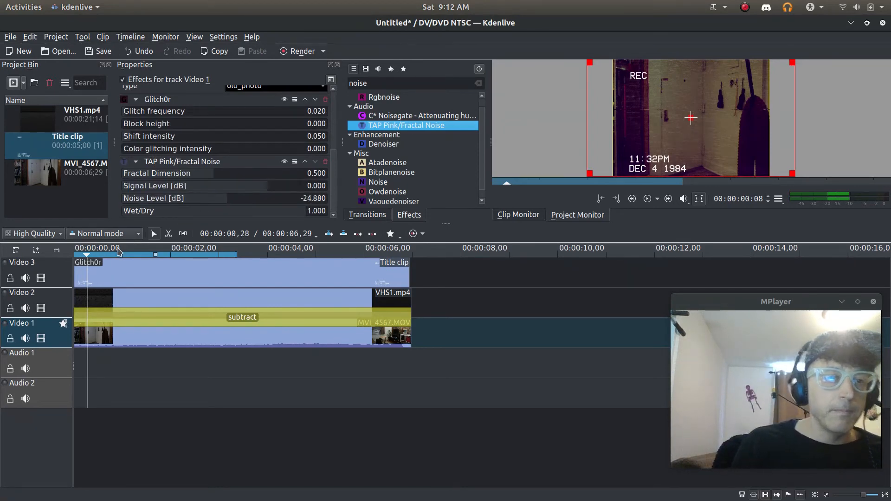
pyautogui.press('space')
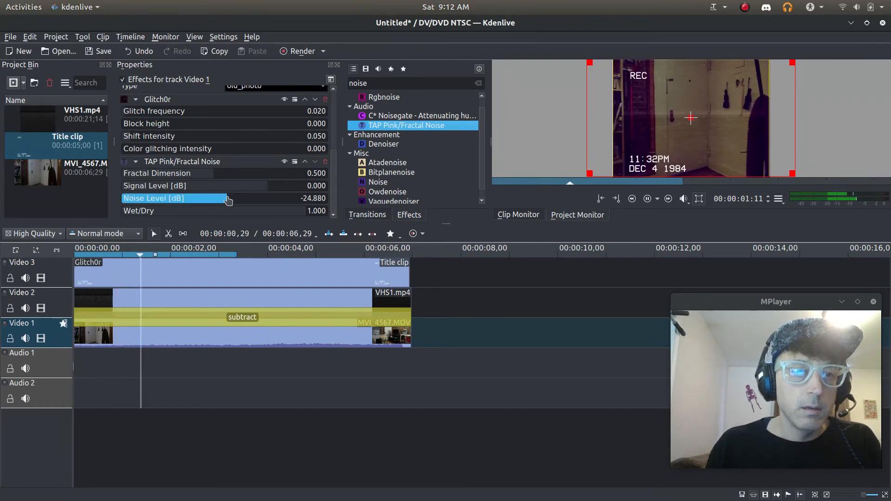
pyautogui.moveTo(226, 199); pyautogui.dragTo(255, 204)
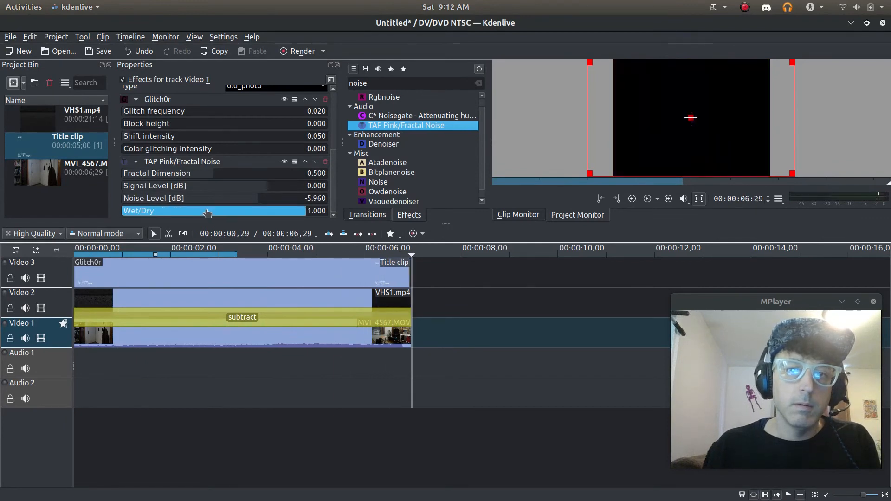
# Play the timeline from near its start to check the added audio noise
pyautogui.click(83, 248)
pyautogui.press('space')
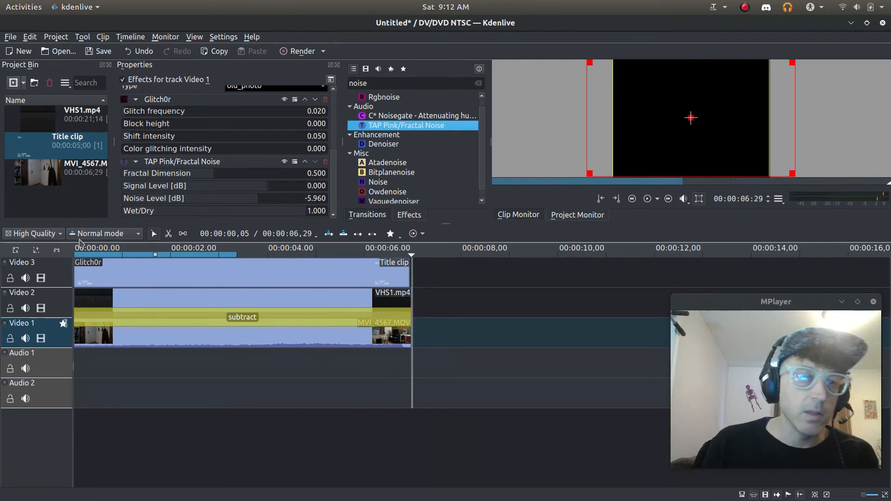
pyautogui.click(104, 250)
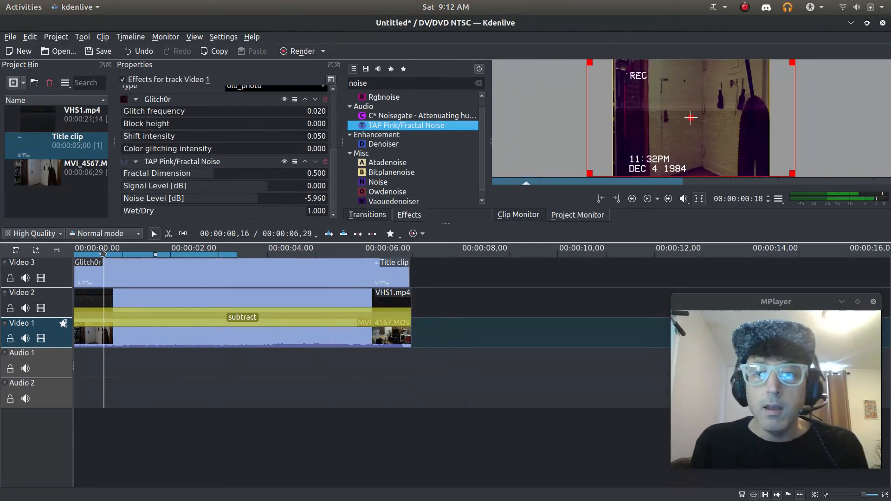
pyautogui.press('space')
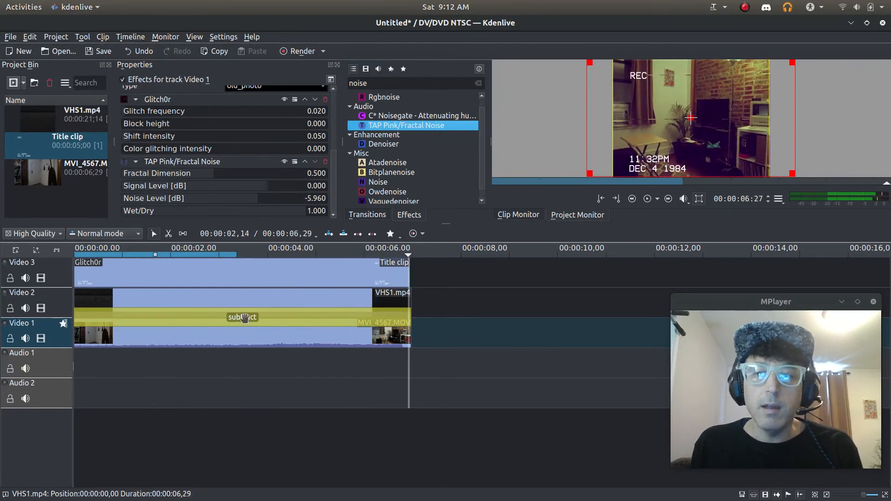
# Try the xpro type for the Color Effect on Video 1 and play the timeline from near its start
pyautogui.click(131, 251)
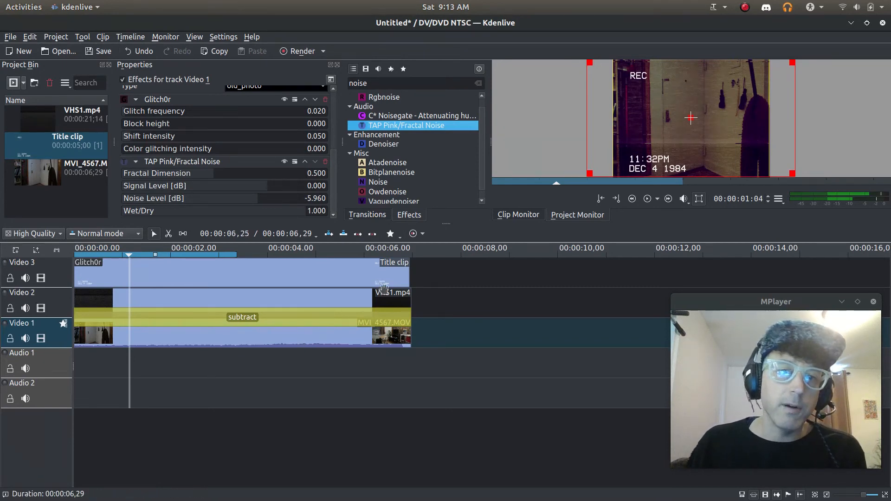
pyautogui.click(182, 250)
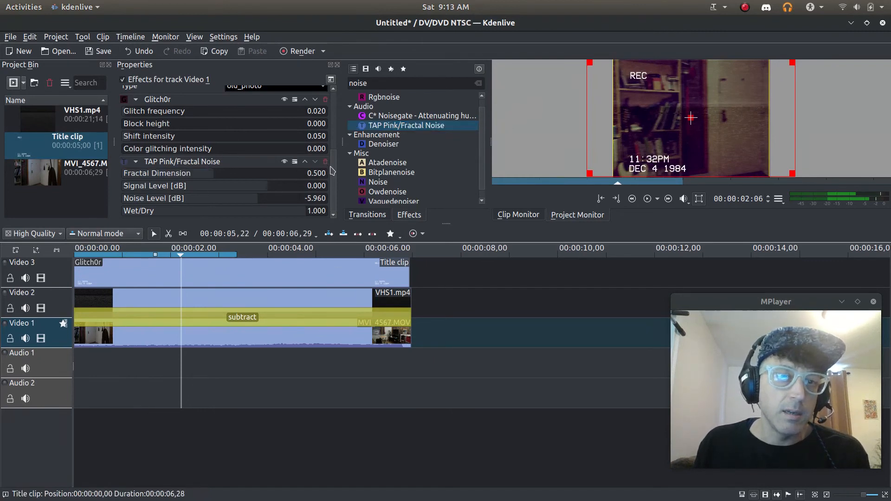
pyautogui.moveTo(333, 172); pyautogui.dragTo(337, 129)
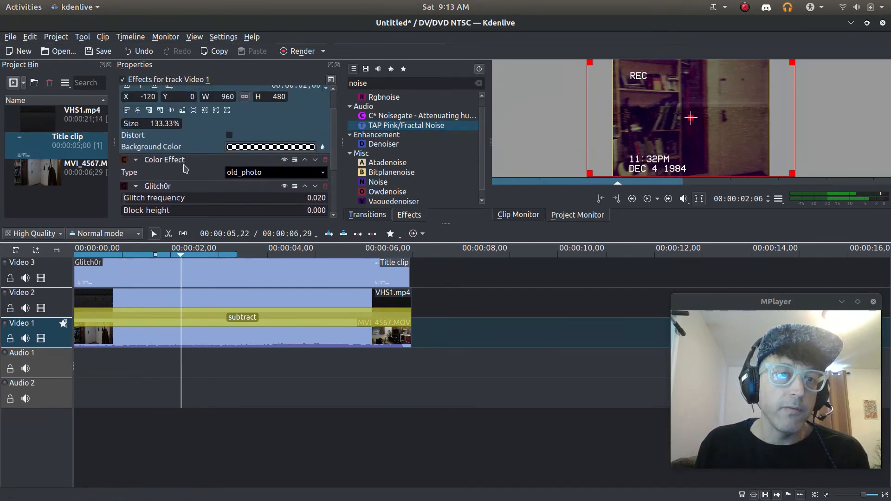
pyautogui.click(289, 177)
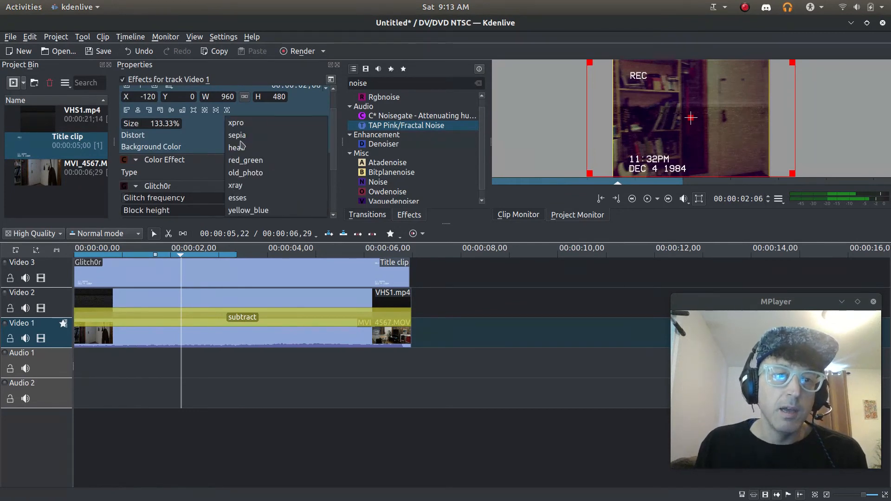
pyautogui.click(240, 125)
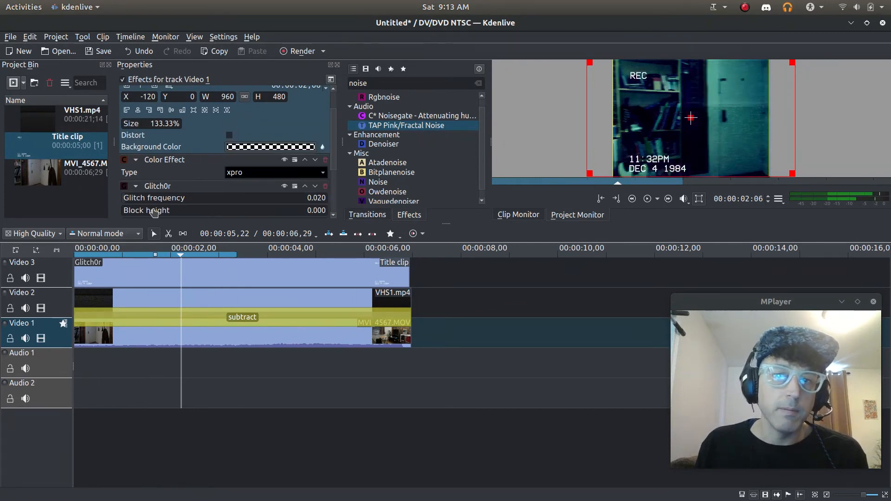
pyautogui.click(110, 247)
pyautogui.press('space')
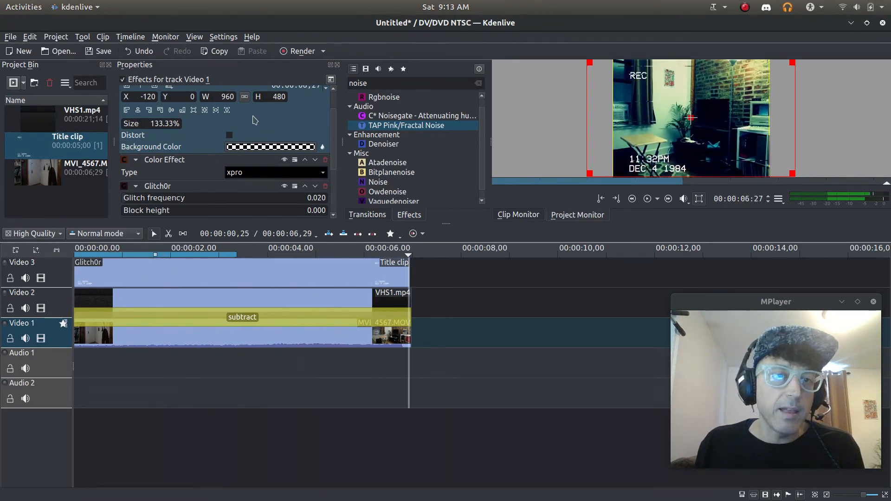
# Set the Color Effect type on Video 1 to old_photo and play the timeline to compare the look
pyautogui.click(310, 175)
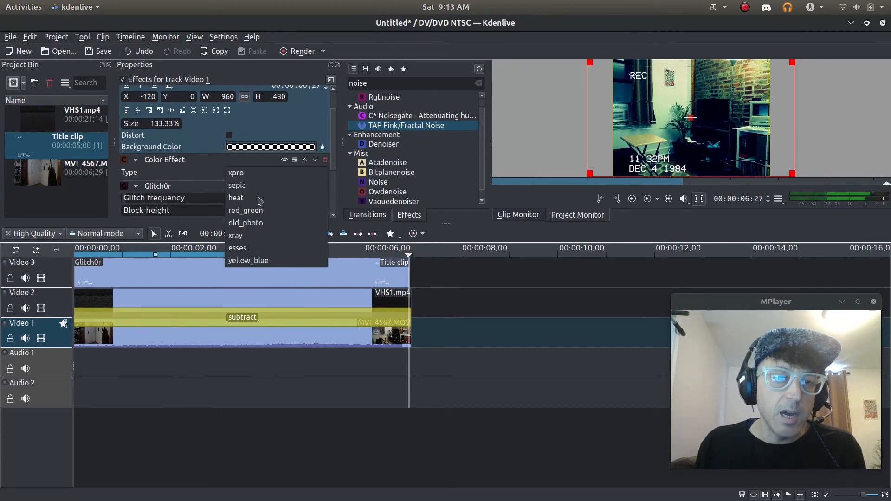
pyautogui.click(259, 223)
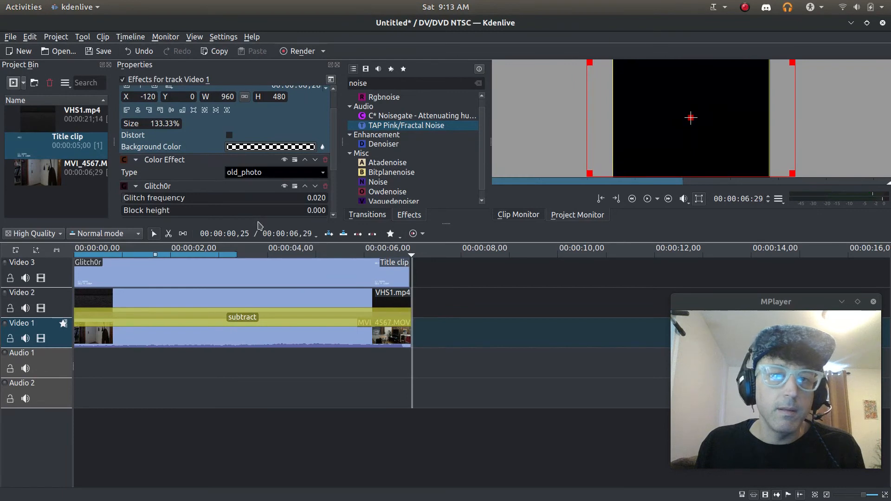
pyautogui.click(119, 252)
pyautogui.press('space')
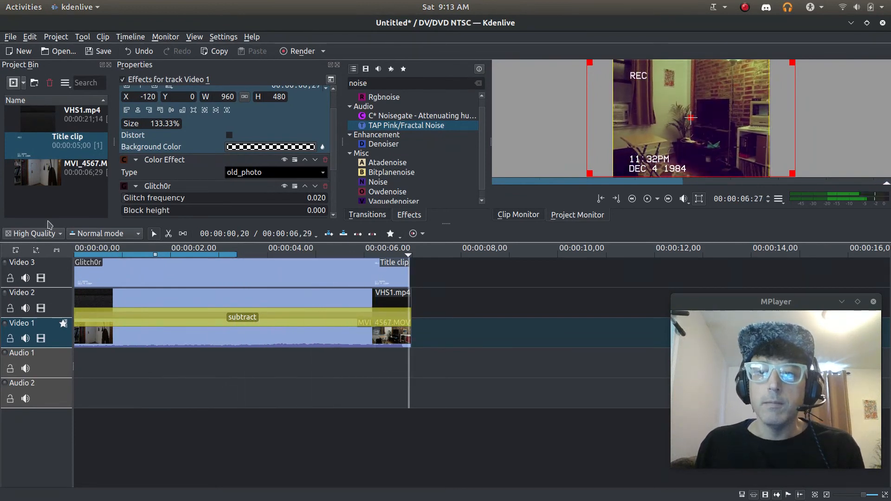
# Replay the timeline from near its start to review the complete VHS effect
pyautogui.click(94, 248)
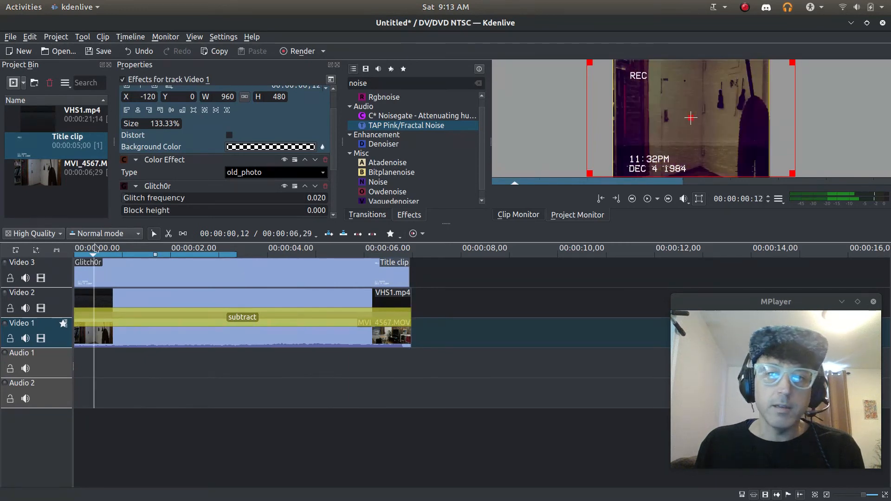
pyautogui.press('space')
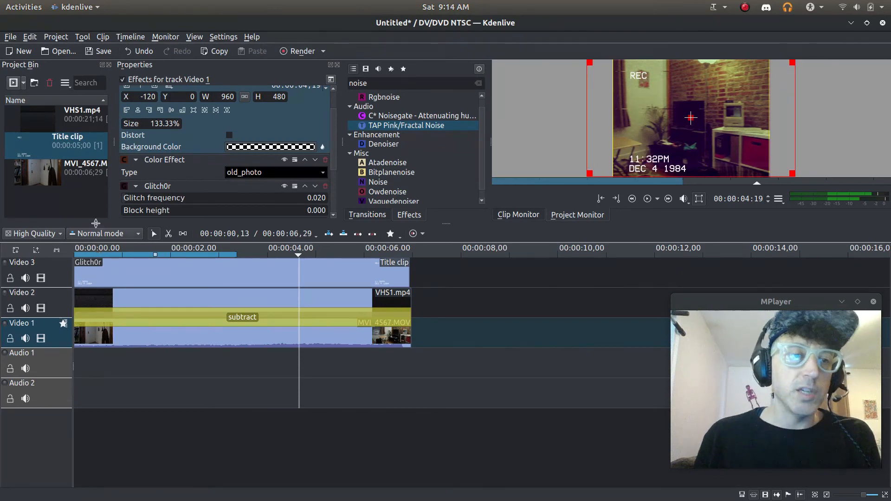
pyautogui.click(91, 252)
pyautogui.press('space')
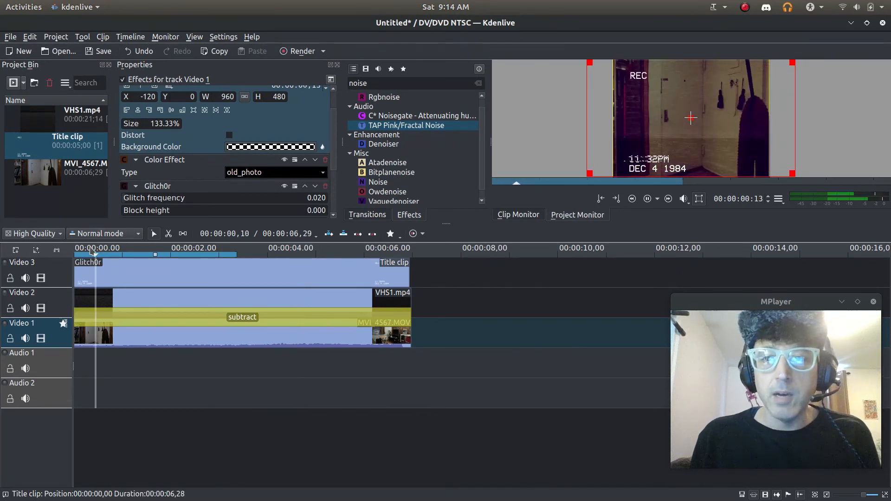